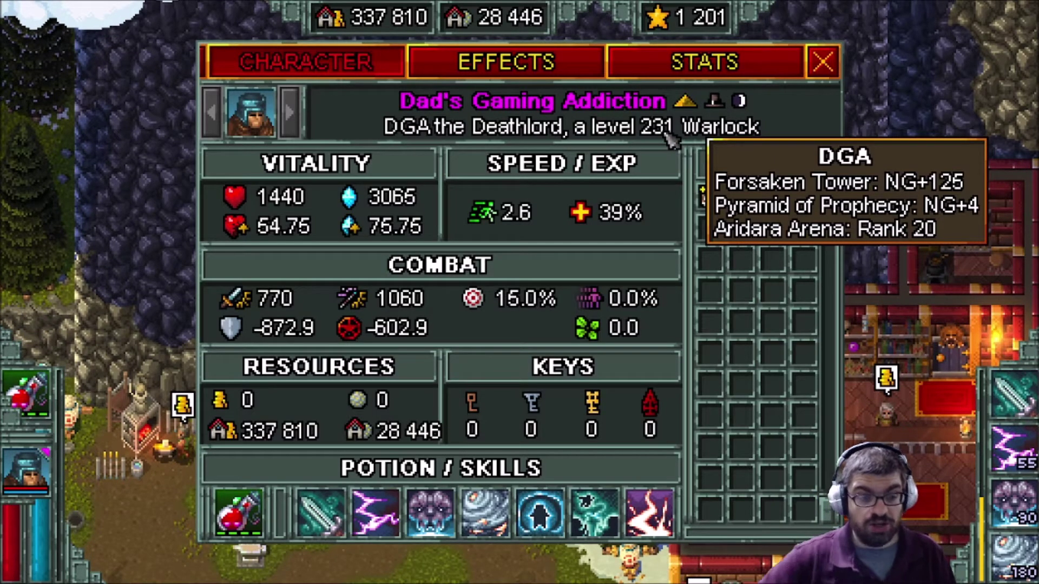
Close the character sheet, walk through town into the hall to the northwest, and open Baltzar's Book of Monsters.
{"action": "key", "text": "Escape"}
{"action": "key", "text": "s"}
{"action": "key", "text": "a"}
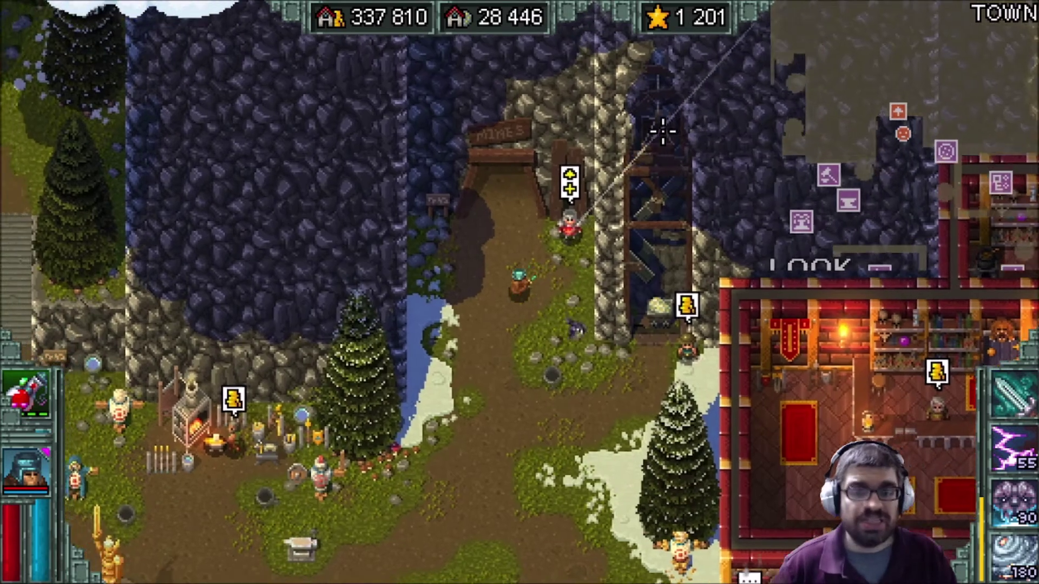
{"action": "key", "text": "a"}
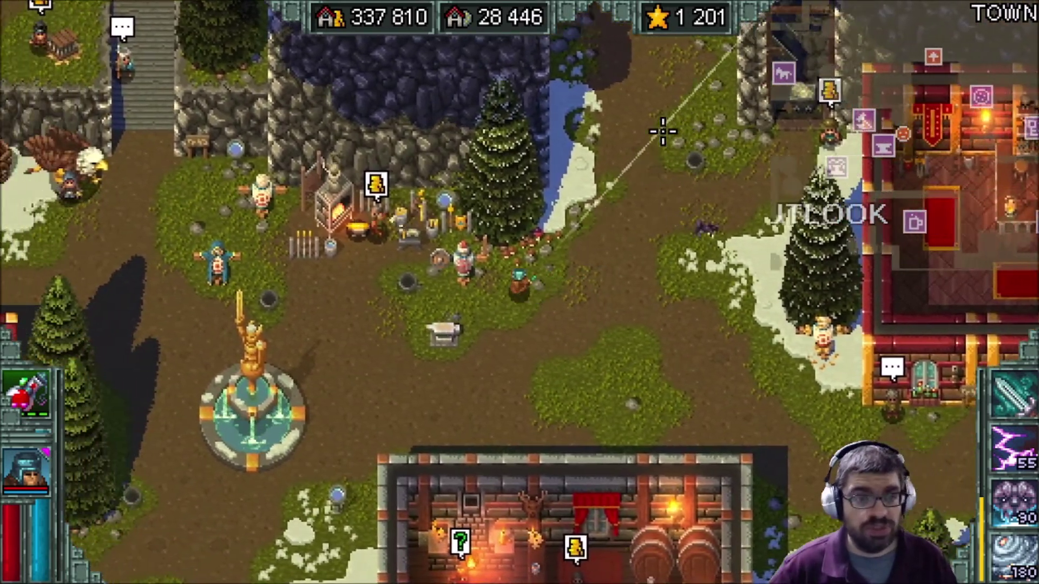
{"action": "key", "text": "w"}
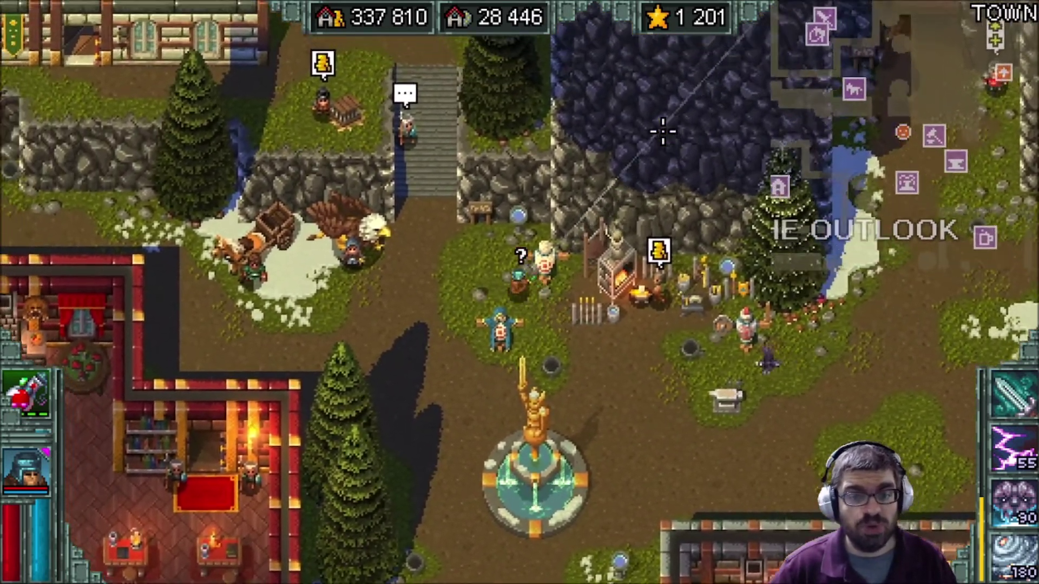
{"action": "key", "text": "w"}
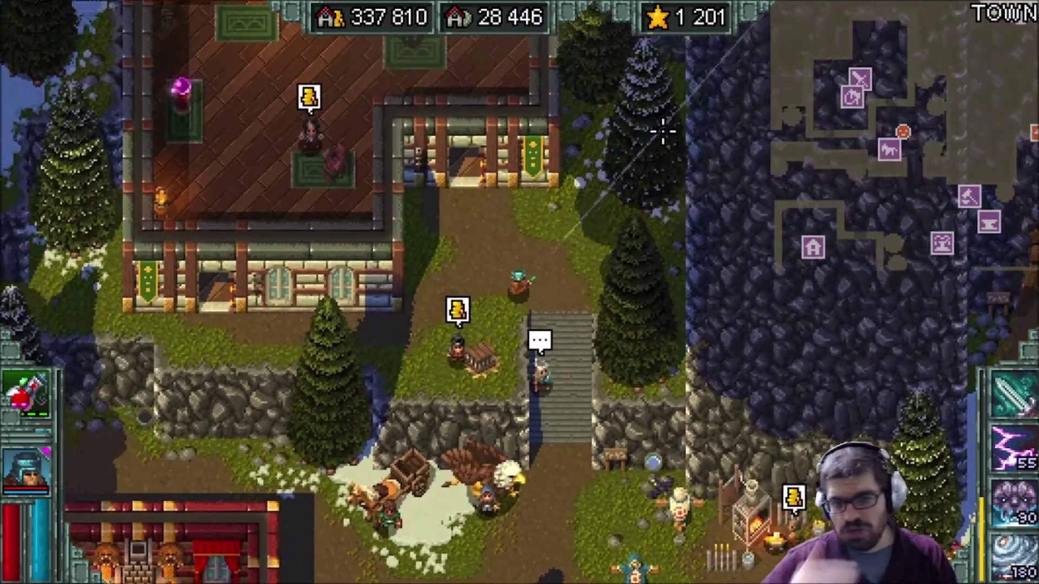
{"action": "key", "text": "w"}
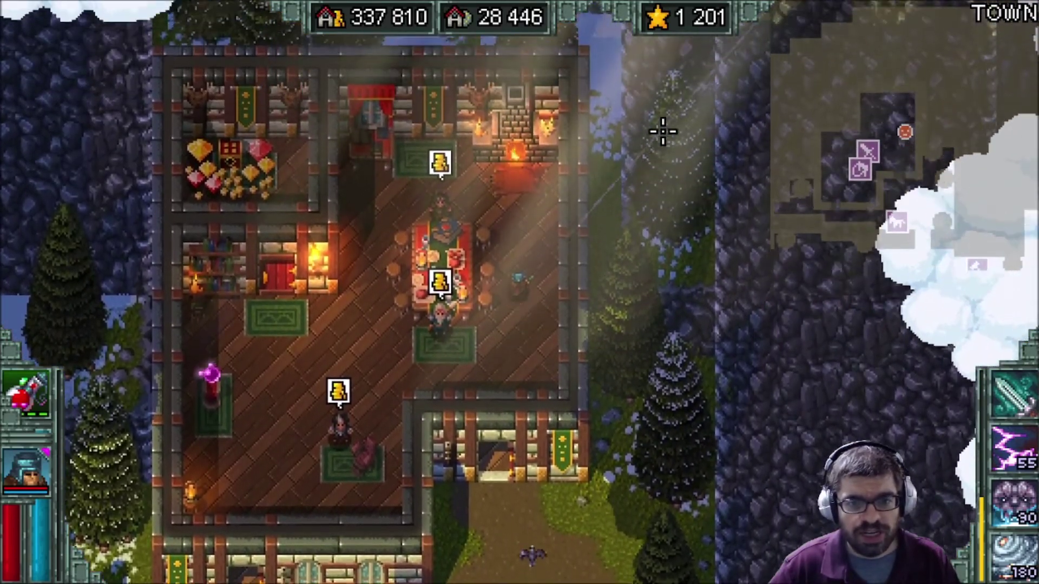
{"action": "key", "text": "e"}
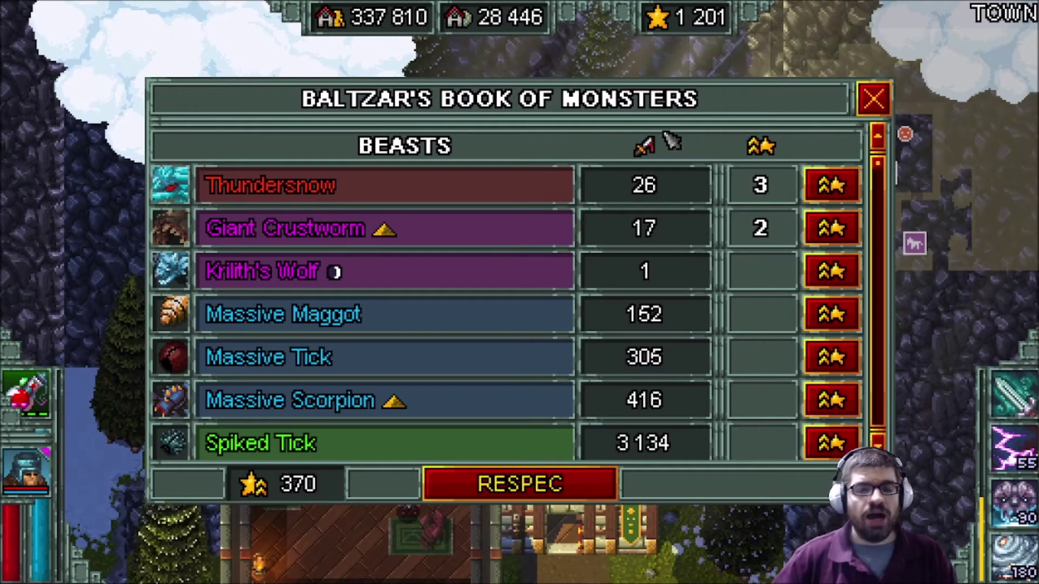
Examine the stats and experience rewards of the beasts in the monster book, from Thundersnow down the list.
{"action": "mouse_move", "coordinate": [311, 199]}
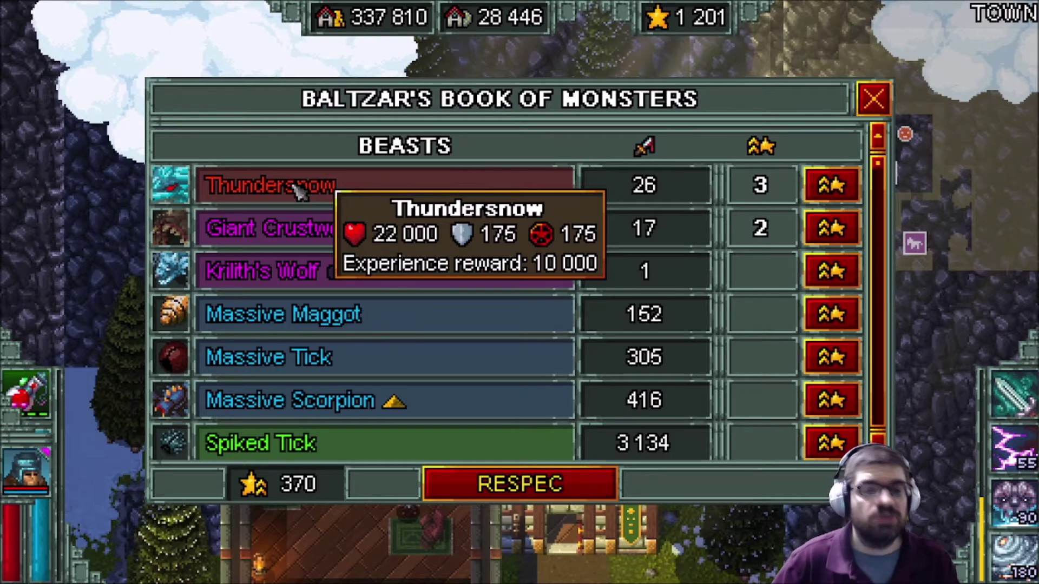
{"action": "mouse_move", "coordinate": [295, 234]}
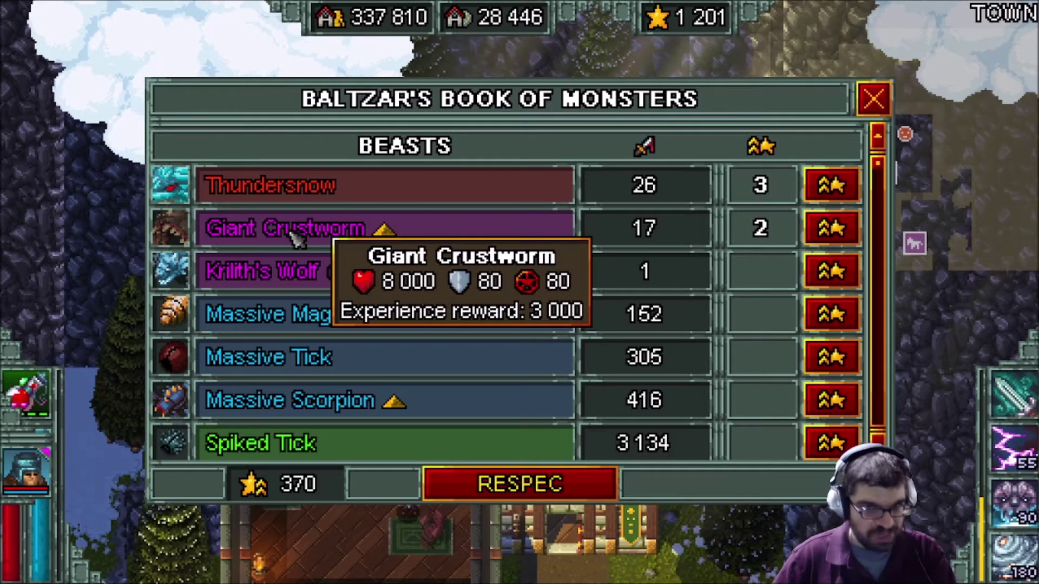
{"action": "scroll", "coordinate": [298, 236], "scroll_direction": "down", "scroll_amount": 1}
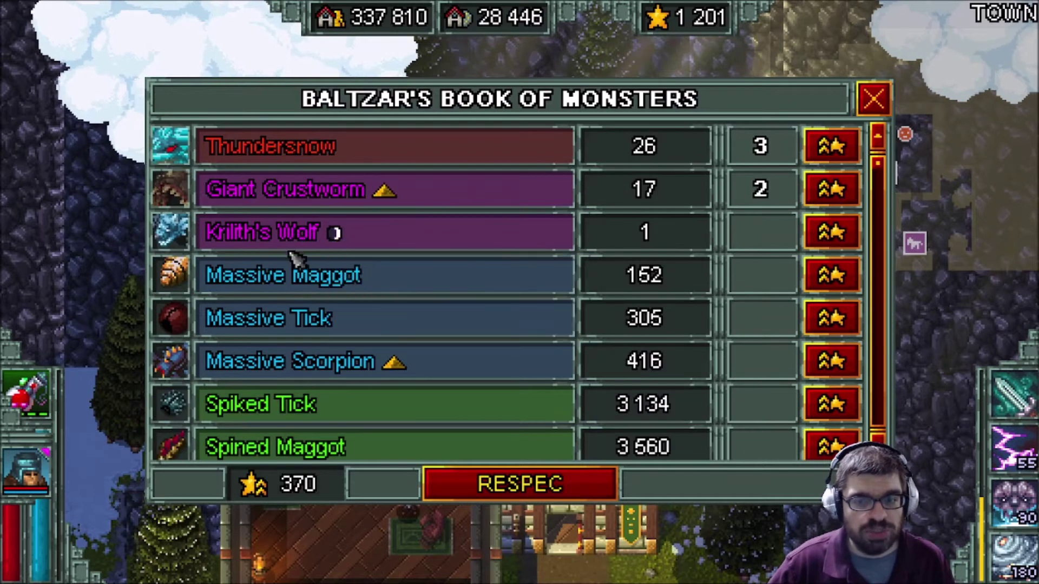
{"action": "mouse_move", "coordinate": [313, 326]}
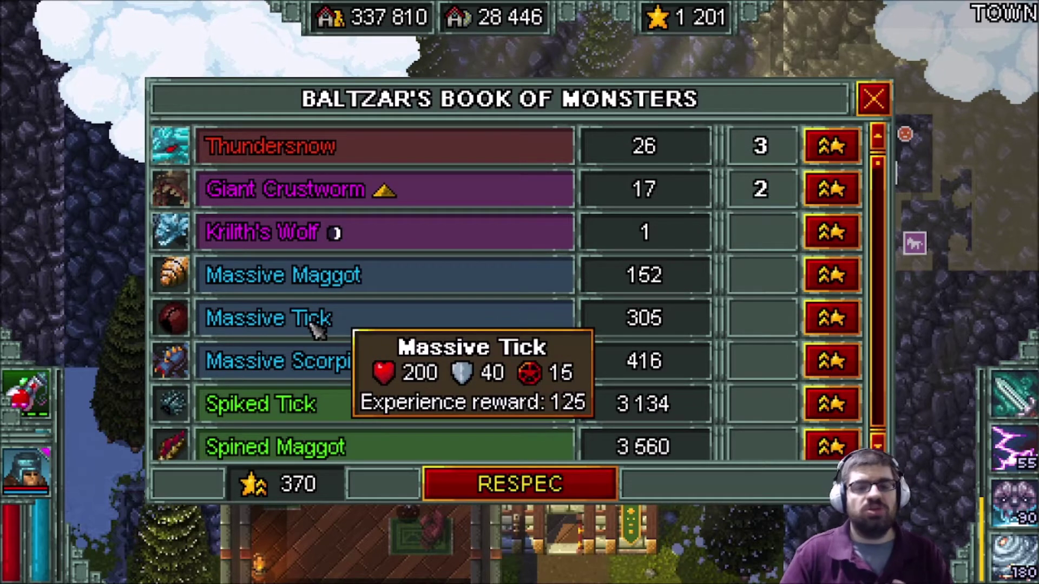
{"action": "scroll", "coordinate": [314, 326], "scroll_direction": "down", "scroll_amount": 4}
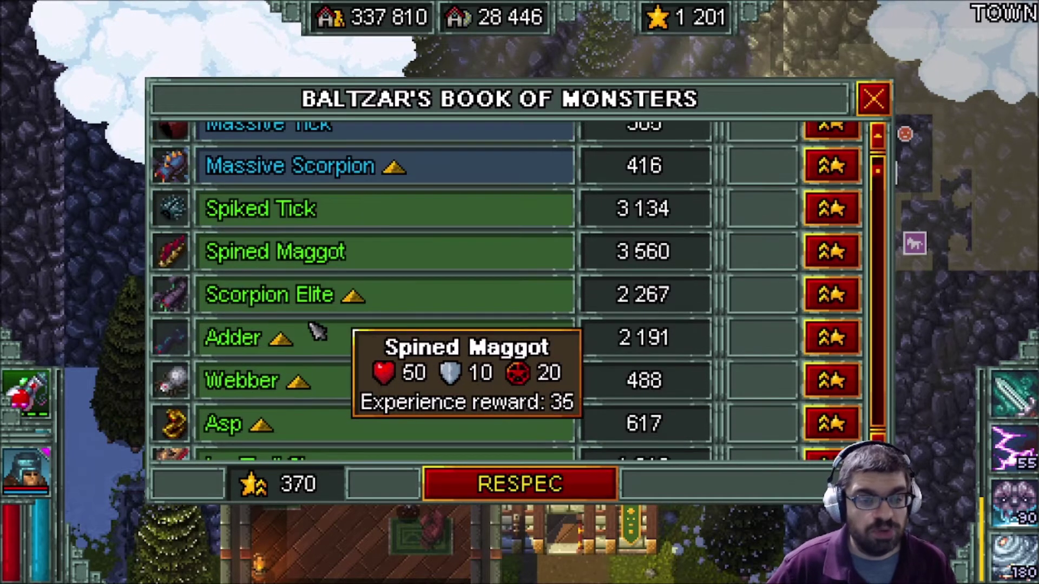
{"action": "scroll", "coordinate": [315, 328], "scroll_direction": "down", "scroll_amount": 5}
{"action": "scroll", "coordinate": [317, 329], "scroll_direction": "down", "scroll_amount": 5}
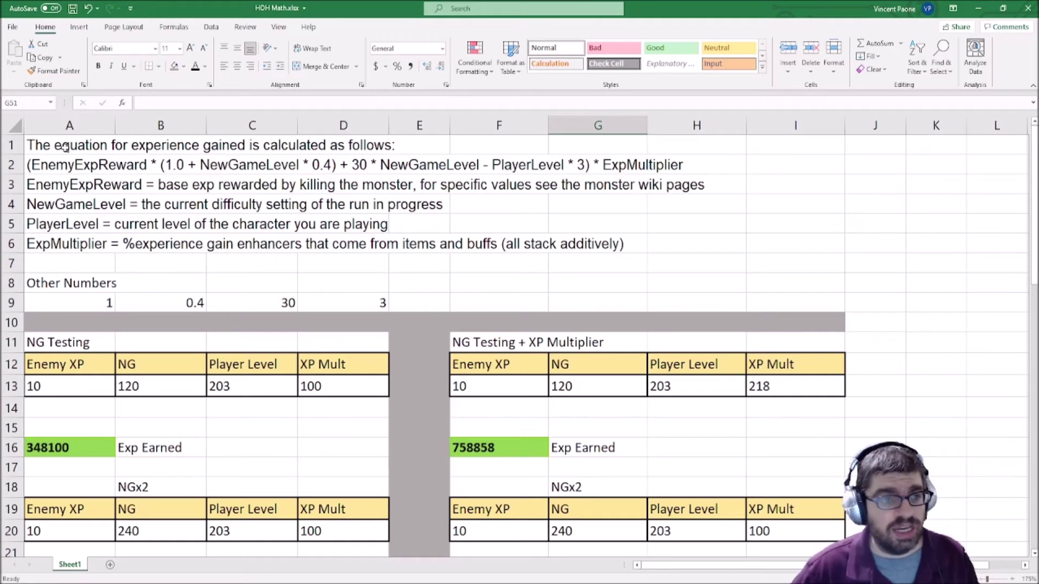
In the HOH Math.xlsx workbook in Excel, examine the experience equation in row 2 and the Exp Earned formulas in A16 and F16.
{"action": "left_click", "coordinate": [47, 162]}
{"action": "left_click", "coordinate": [10, 165]}
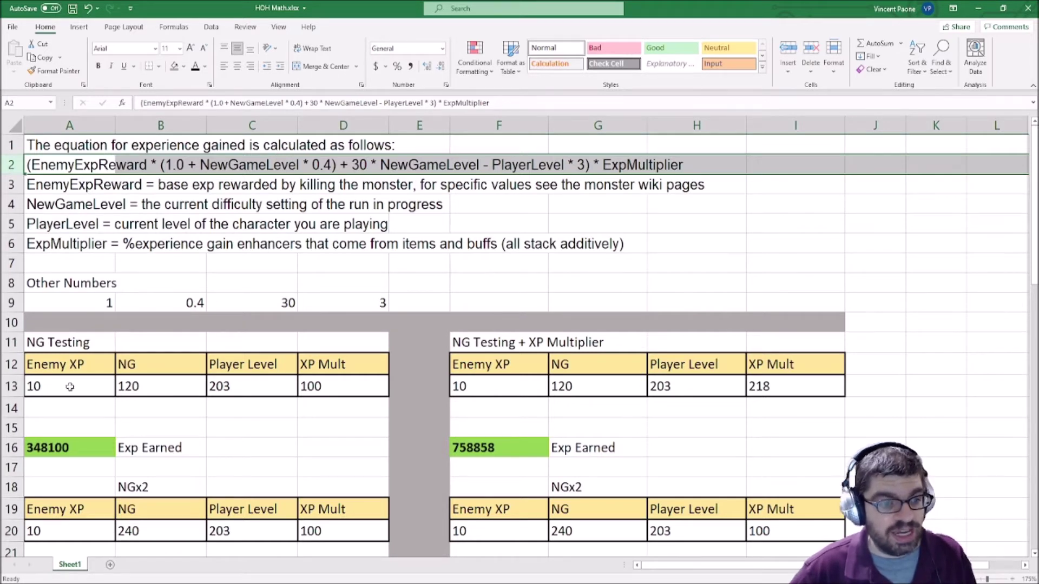
{"action": "left_click", "coordinate": [82, 447]}
{"action": "left_click", "coordinate": [511, 459]}
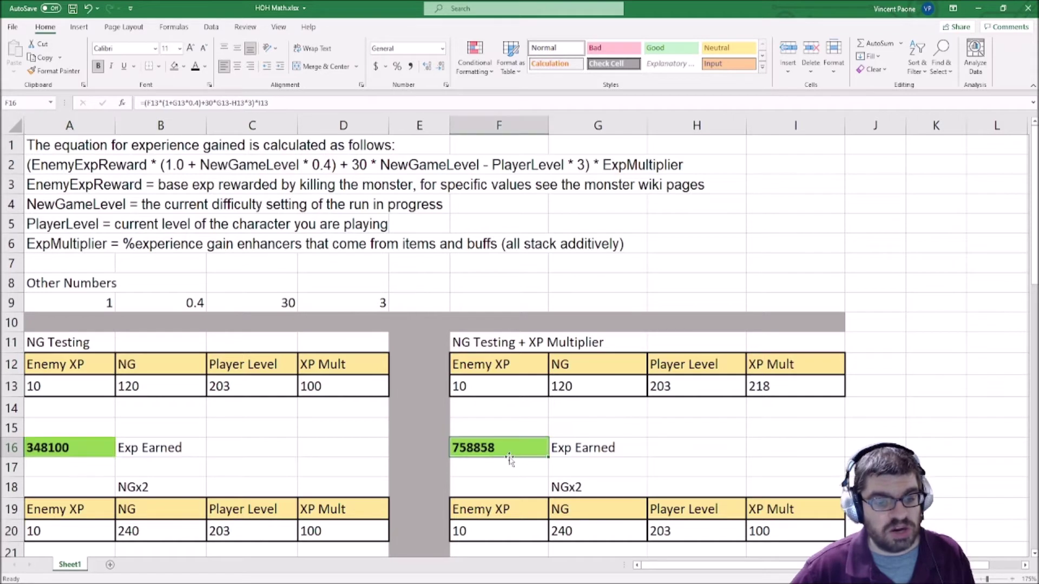
{"action": "left_click", "coordinate": [95, 456]}
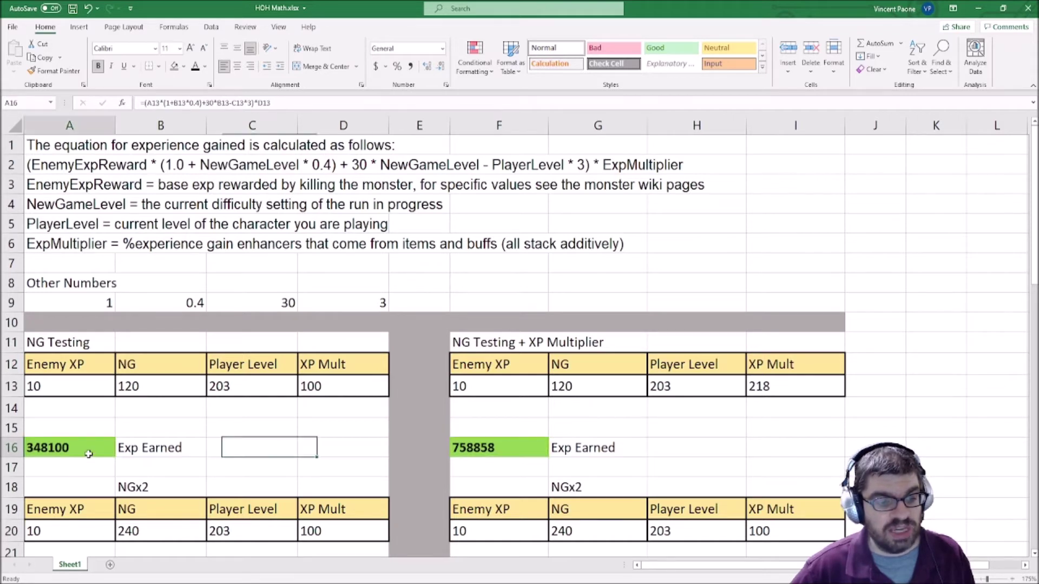
{"action": "left_click", "coordinate": [518, 440]}
{"action": "left_click", "coordinate": [74, 448]}
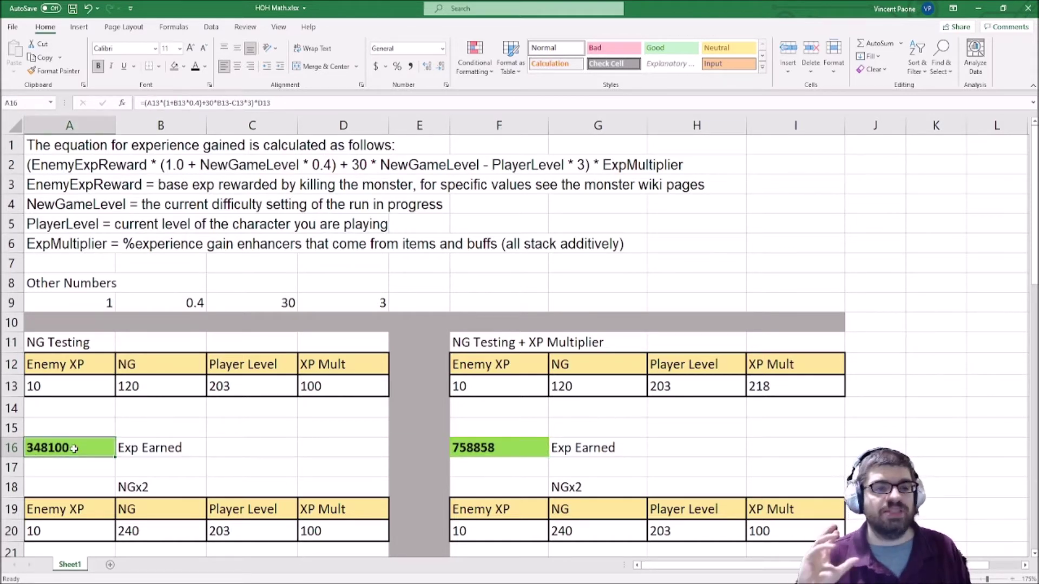
Compare the row 2 equation and the Other Numbers constants in A9:D9 with the formula in A16, leaving it unchanged.
{"action": "left_click", "coordinate": [93, 164]}
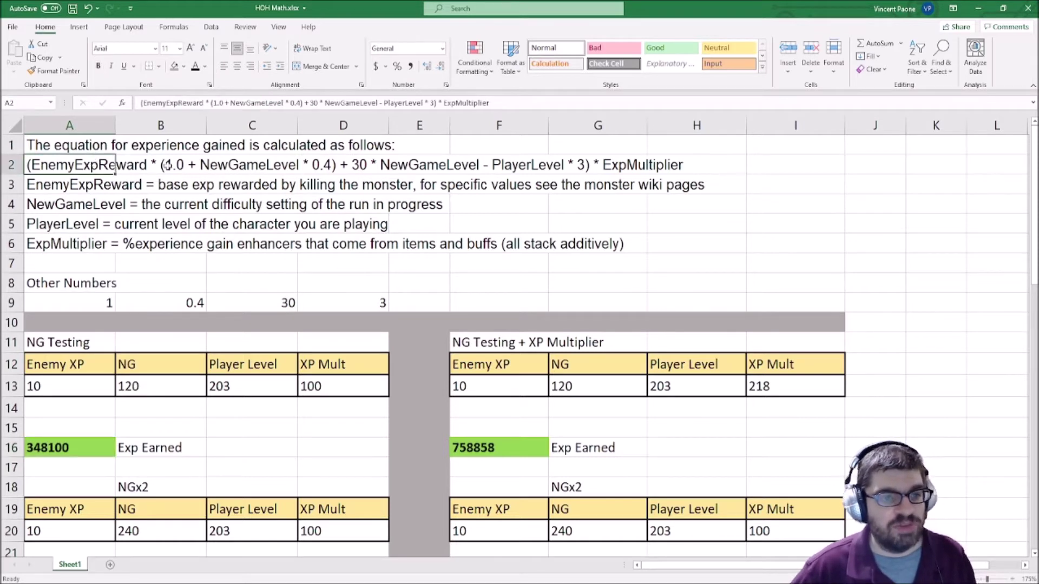
{"action": "left_click", "coordinate": [76, 451]}
{"action": "left_click_drag", "start_coordinate": [48, 284], "coordinate": [364, 302]}
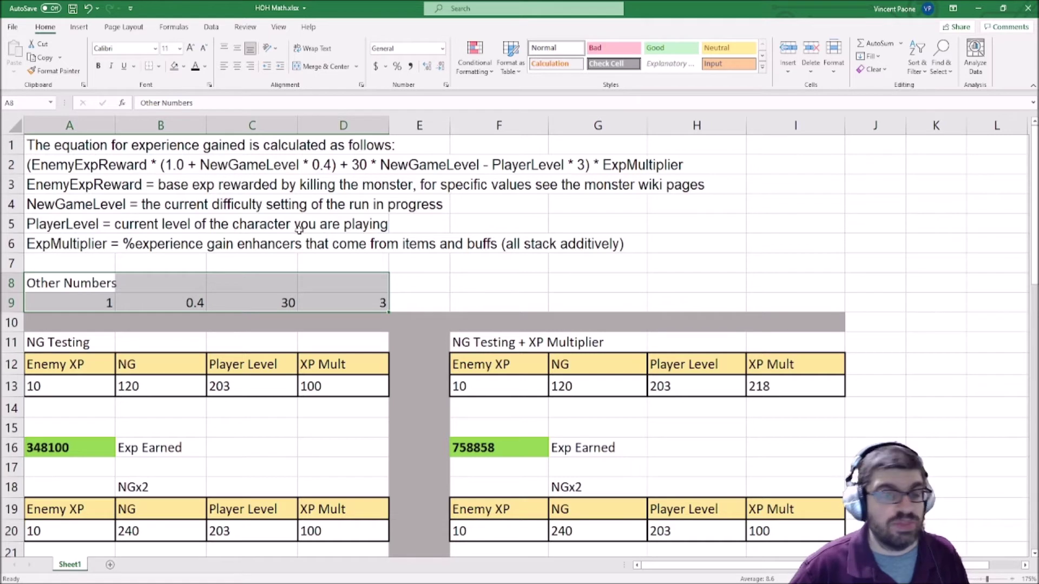
{"action": "left_click", "coordinate": [162, 164]}
{"action": "left_click", "coordinate": [10, 165]}
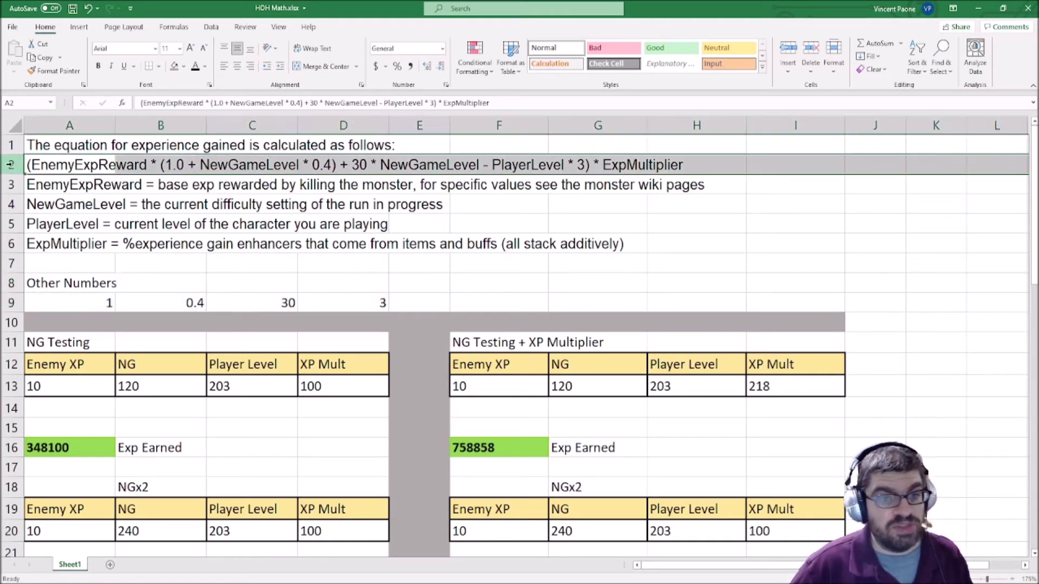
{"action": "left_click_drag", "start_coordinate": [68, 303], "coordinate": [380, 304]}
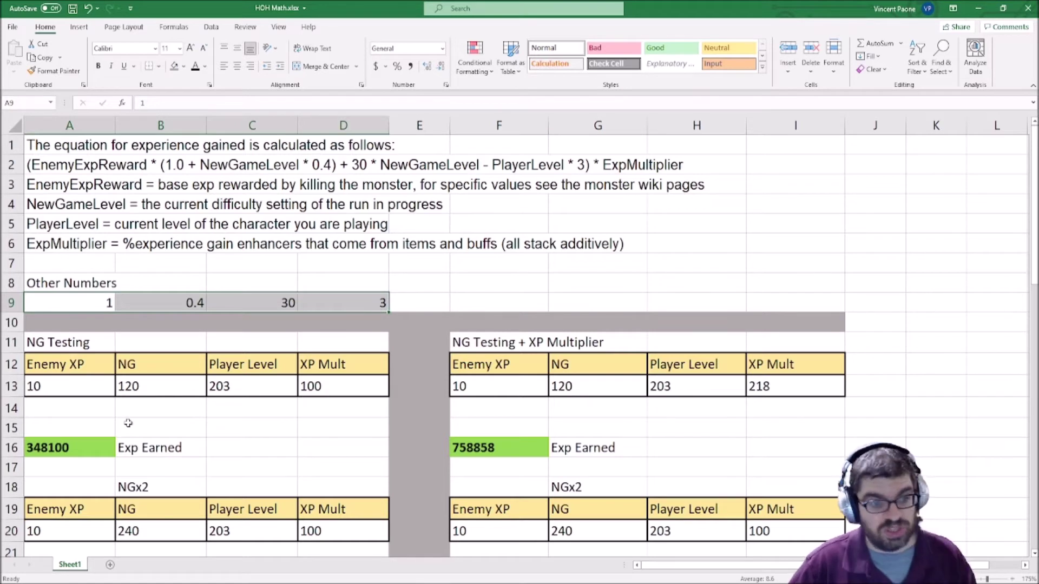
{"action": "left_click", "coordinate": [82, 448]}
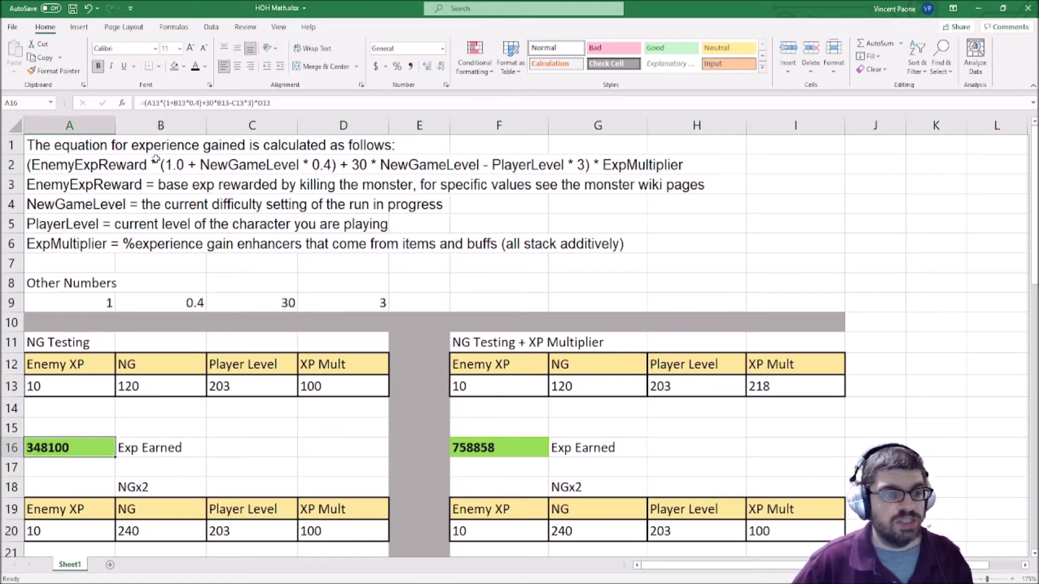
{"action": "left_click", "coordinate": [190, 105]}
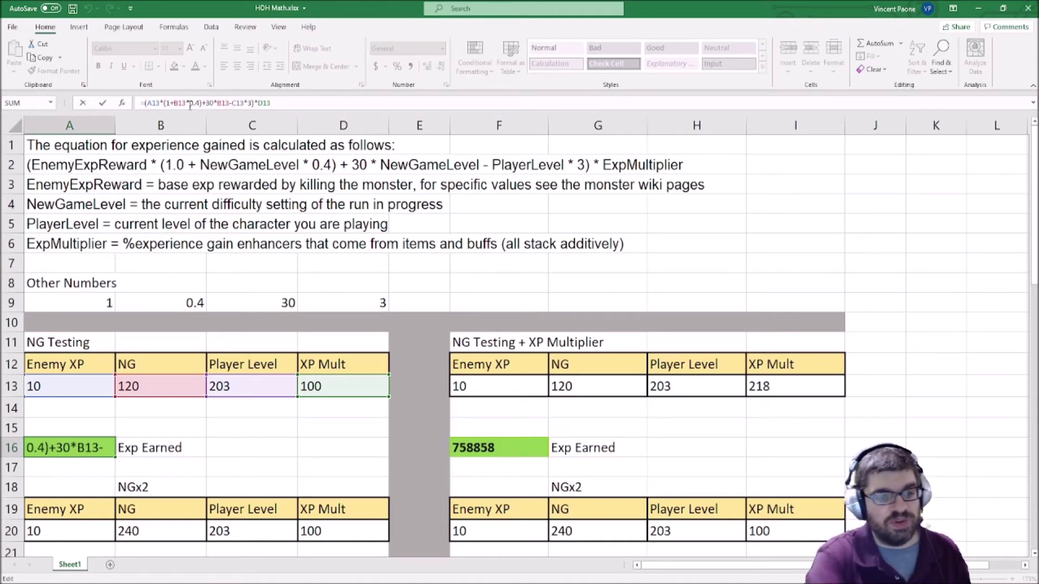
{"action": "key", "text": "ctrl+Return"}
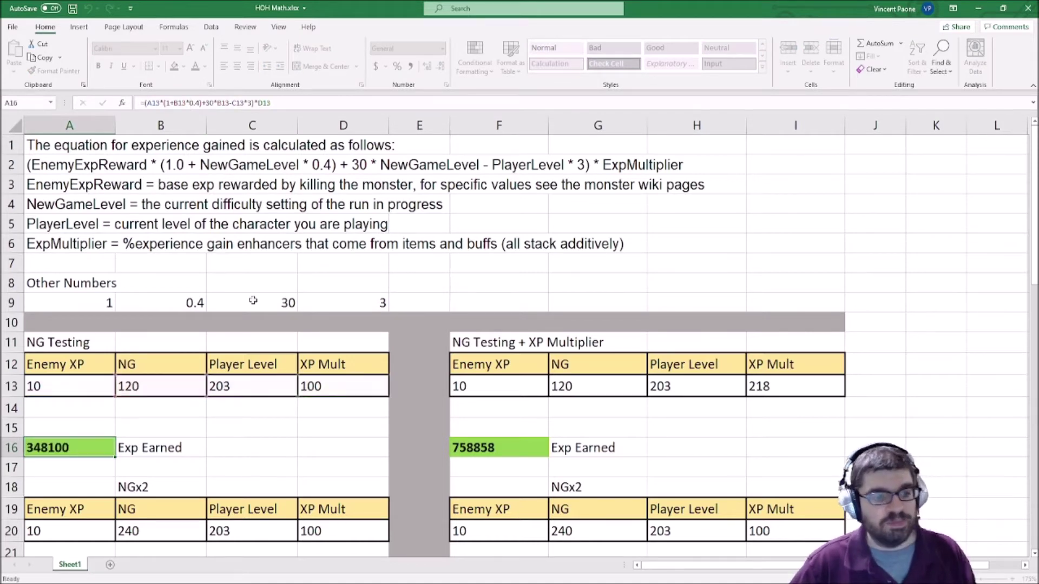
Highlight the first NG Testing block, A11:D24, including its NGx2 table.
{"action": "scroll", "coordinate": [120, 343], "scroll_direction": "down", "scroll_amount": 2}
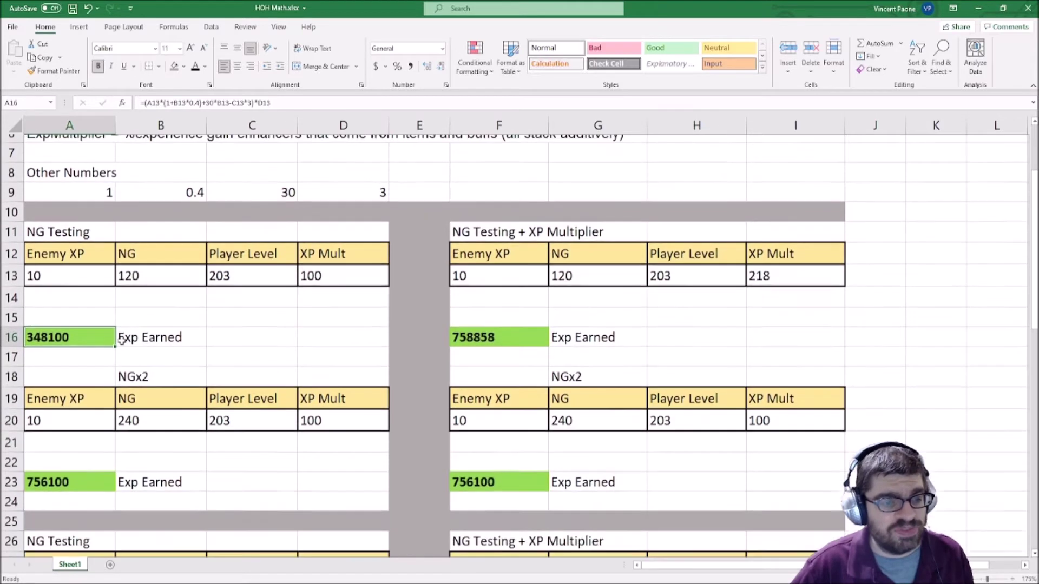
{"action": "left_click_drag", "start_coordinate": [40, 222], "coordinate": [345, 484]}
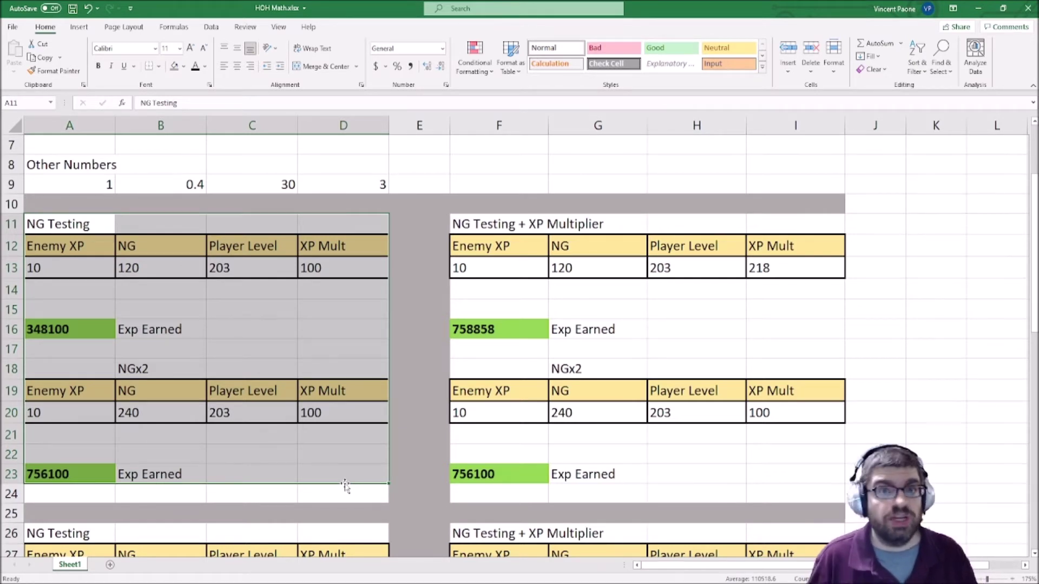
{"action": "left_click", "coordinate": [136, 352]}
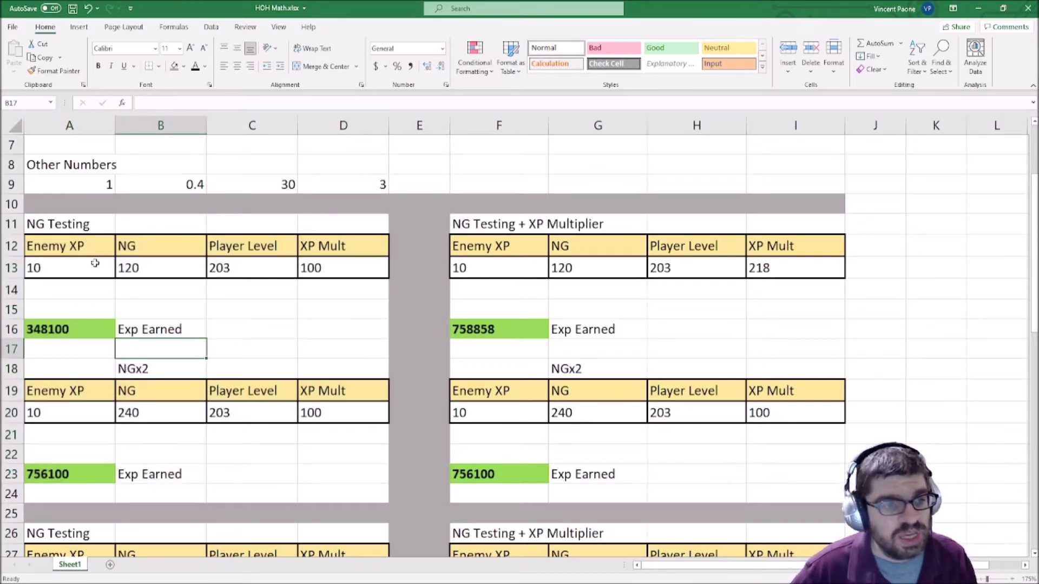
{"action": "left_click_drag", "start_coordinate": [52, 221], "coordinate": [331, 493]}
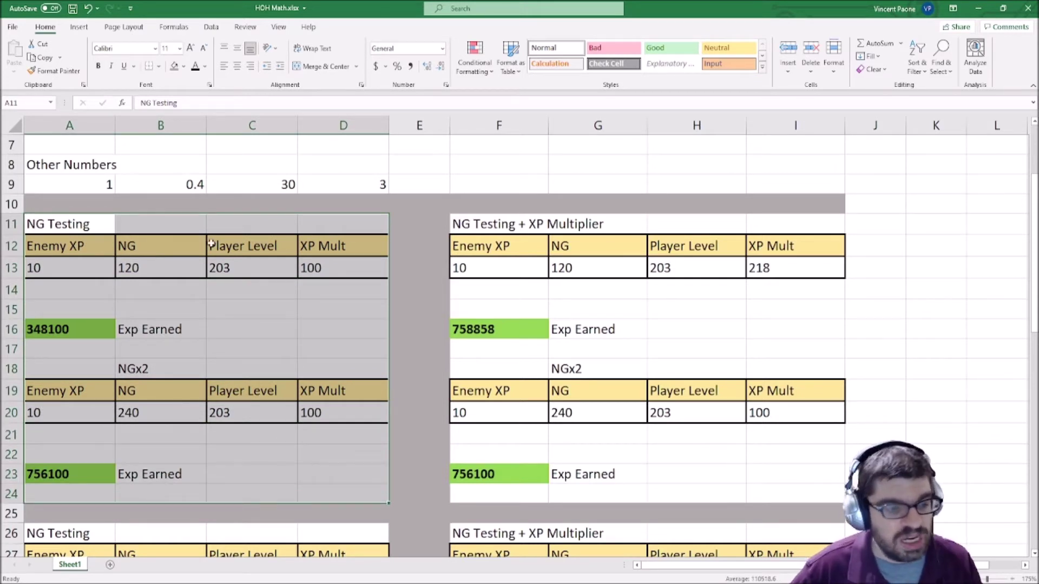
Compare the Enemy XP, NG, Player Level and XP Mult inputs in rows 13 and 20, and inspect the Exp Earned formula in A23.
{"action": "left_click", "coordinate": [69, 262]}
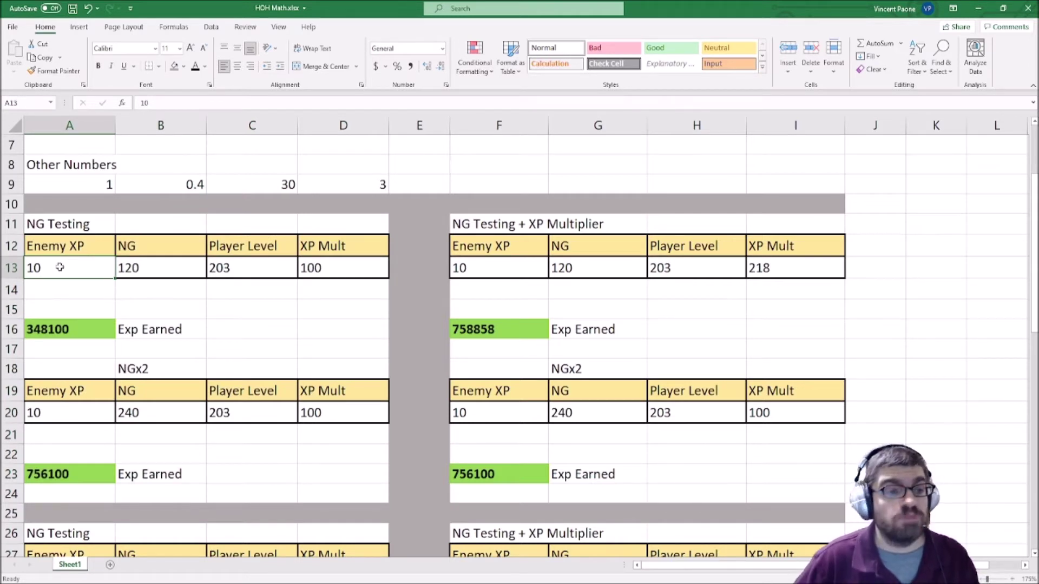
{"action": "left_click", "coordinate": [53, 413]}
{"action": "left_click", "coordinate": [95, 273]}
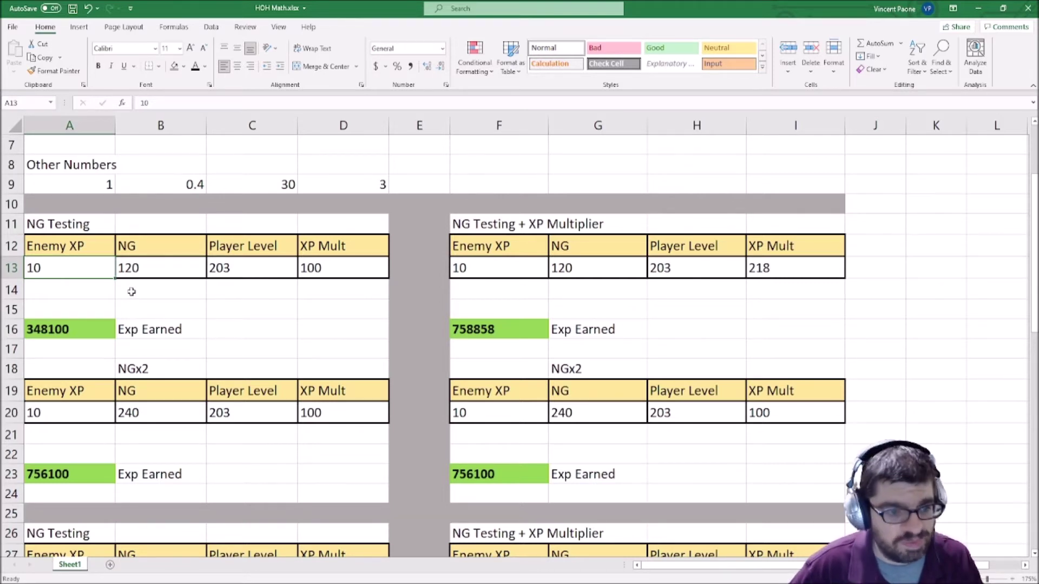
{"action": "left_click", "coordinate": [144, 265]}
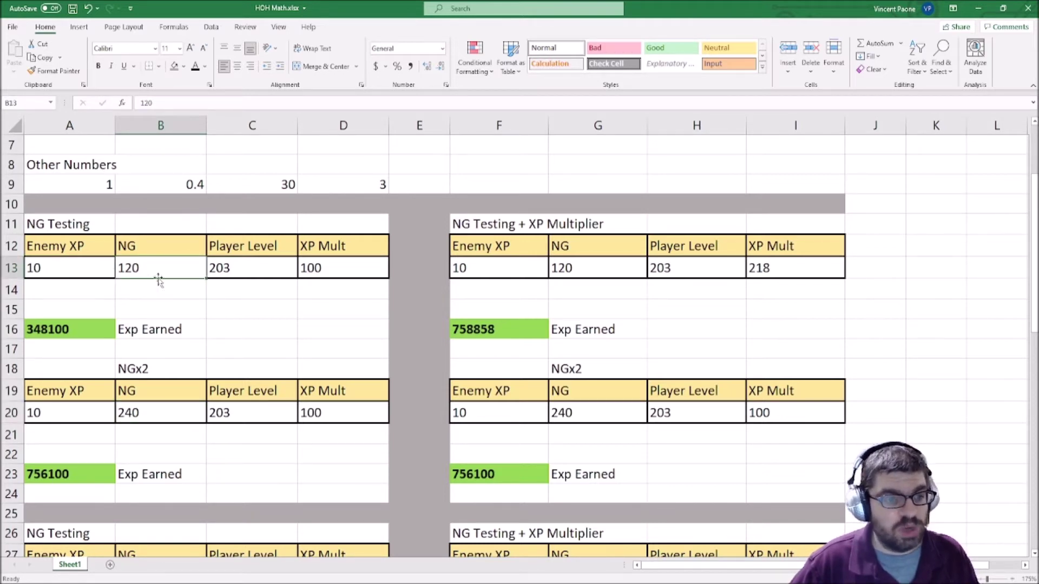
{"action": "left_click", "coordinate": [153, 410]}
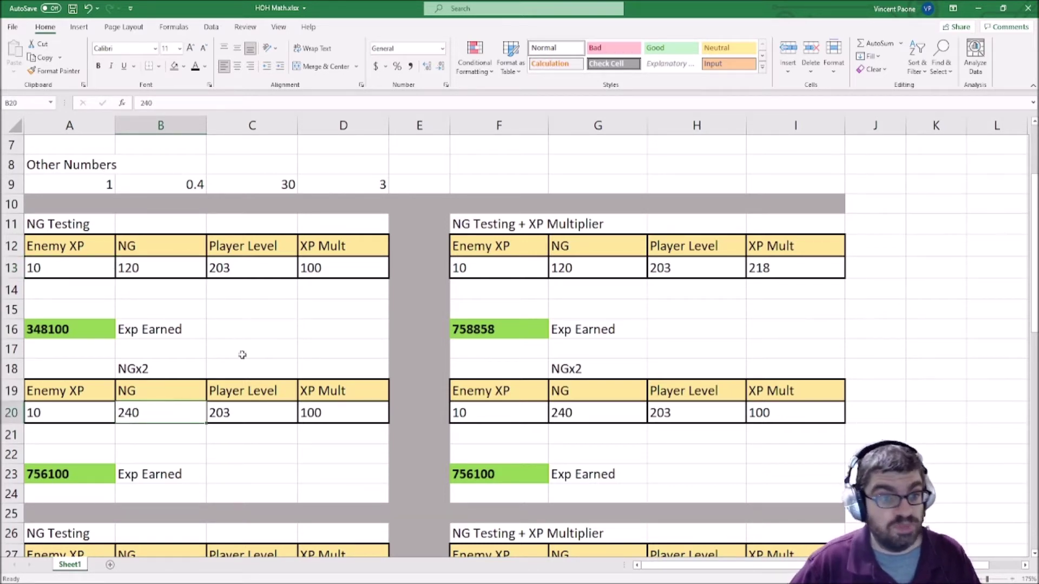
{"action": "left_click", "coordinate": [270, 267]}
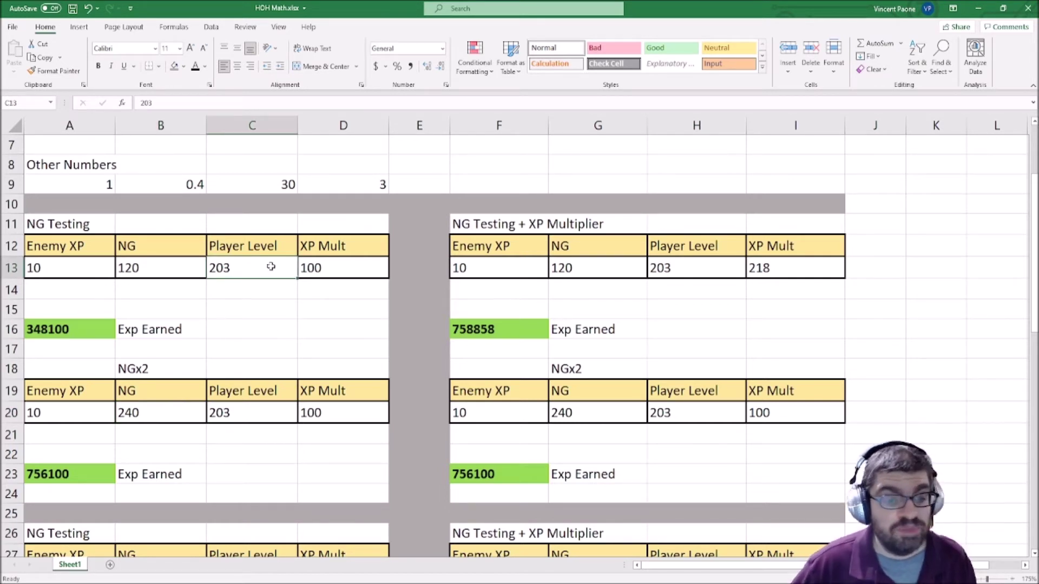
{"action": "left_click", "coordinate": [334, 262]}
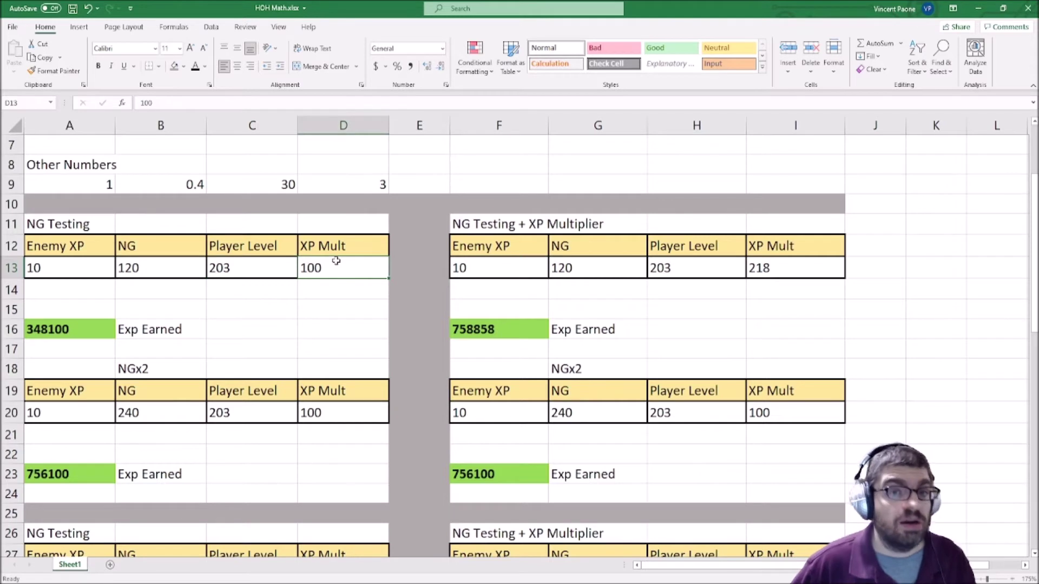
{"action": "left_click", "coordinate": [320, 414]}
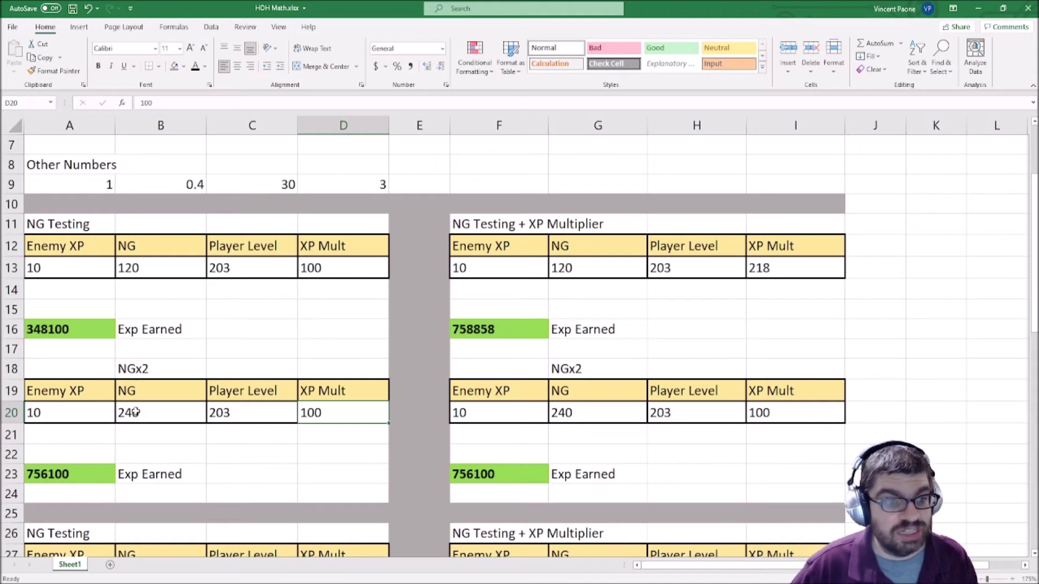
{"action": "left_click", "coordinate": [77, 479]}
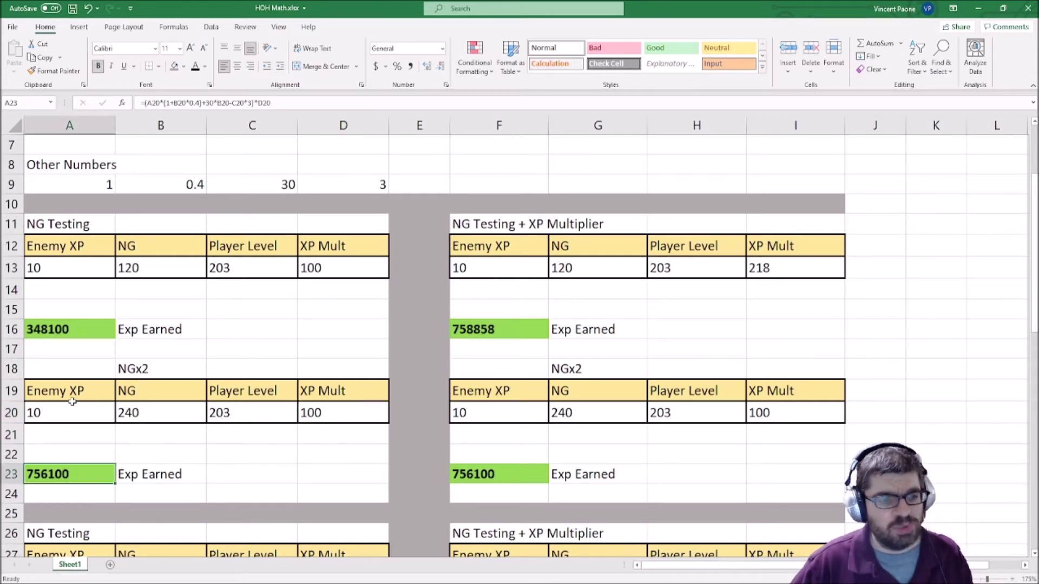
Compare the Exp Earned results in A16 and A23 against the NG values in B13 and B20.
{"action": "left_click", "coordinate": [69, 332]}
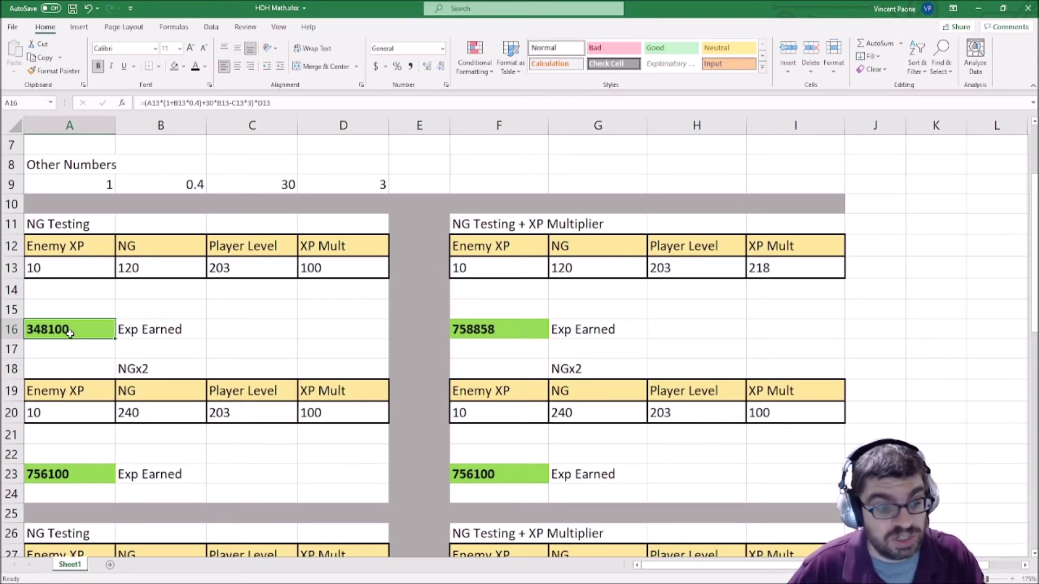
{"action": "left_click", "coordinate": [84, 474]}
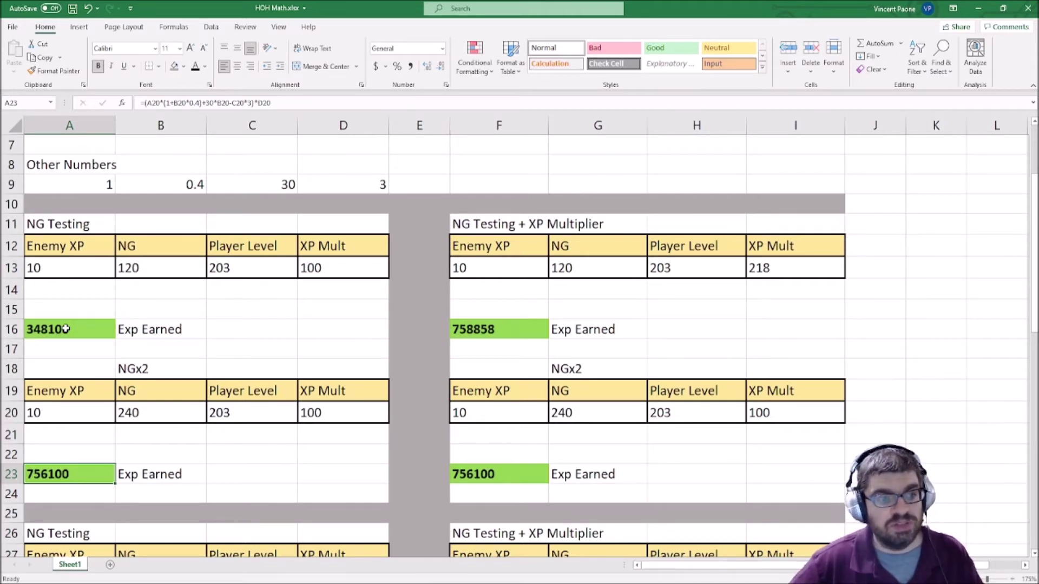
{"action": "left_click", "coordinate": [131, 412]}
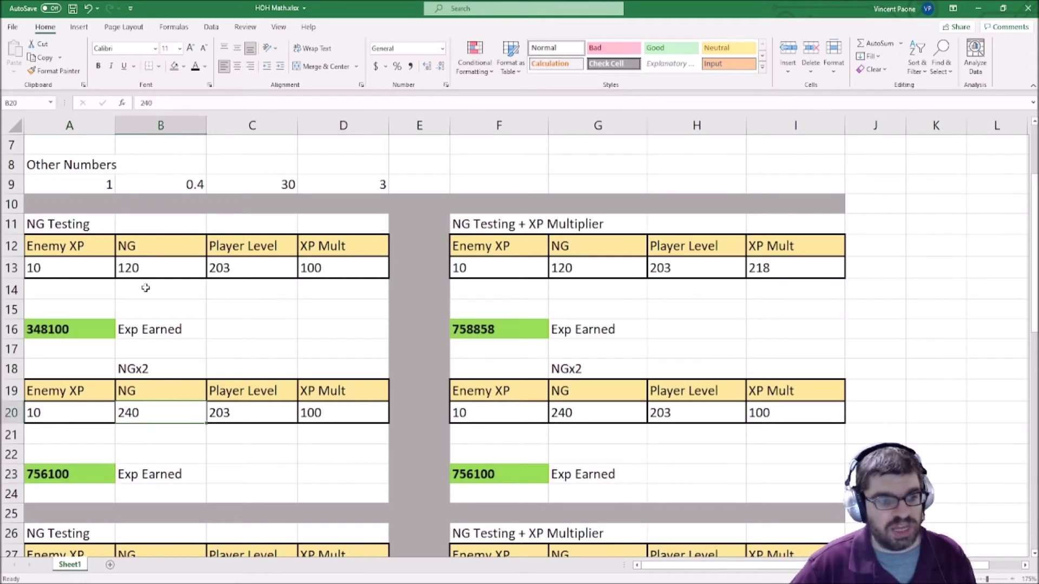
{"action": "left_click", "coordinate": [145, 264]}
{"action": "left_click", "coordinate": [69, 325]}
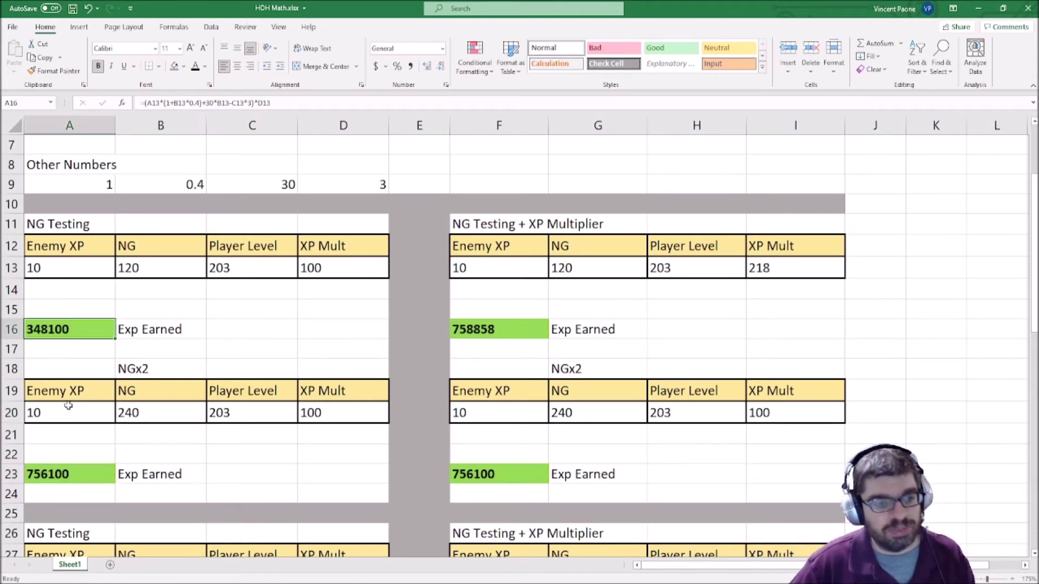
{"action": "left_click", "coordinate": [50, 474]}
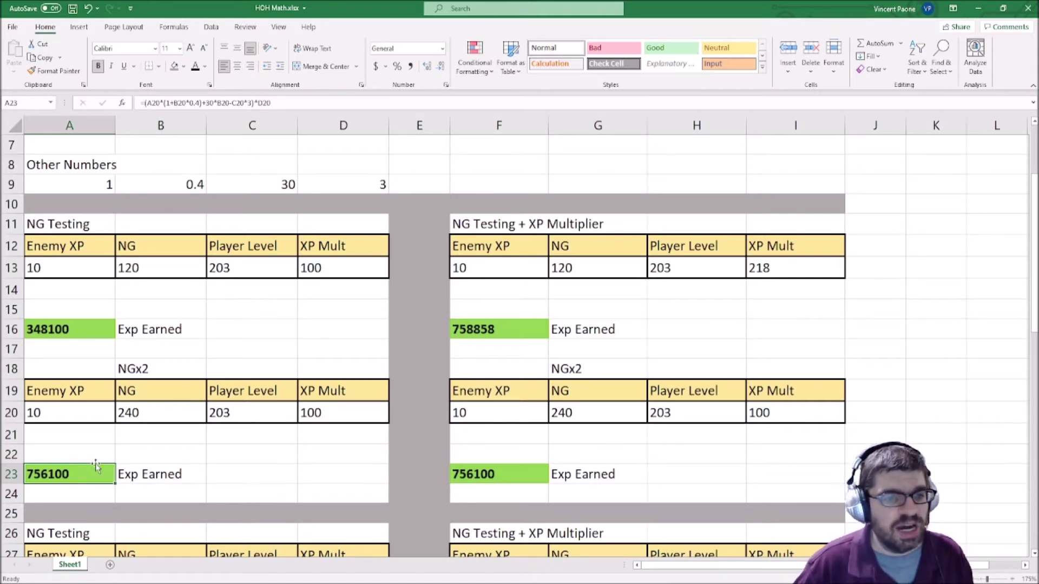
Highlight the first NG Testing + XP Multiplier block, F11:I24, and inspect its XP Mult value in I13.
{"action": "scroll", "coordinate": [573, 303], "scroll_direction": "down", "scroll_amount": 1}
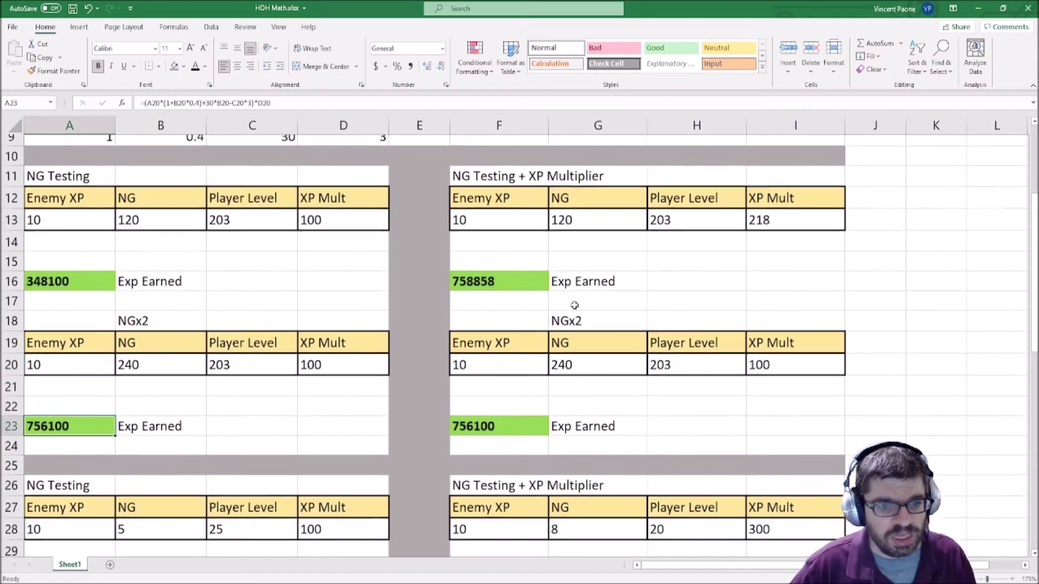
{"action": "left_click_drag", "start_coordinate": [493, 161], "coordinate": [815, 439]}
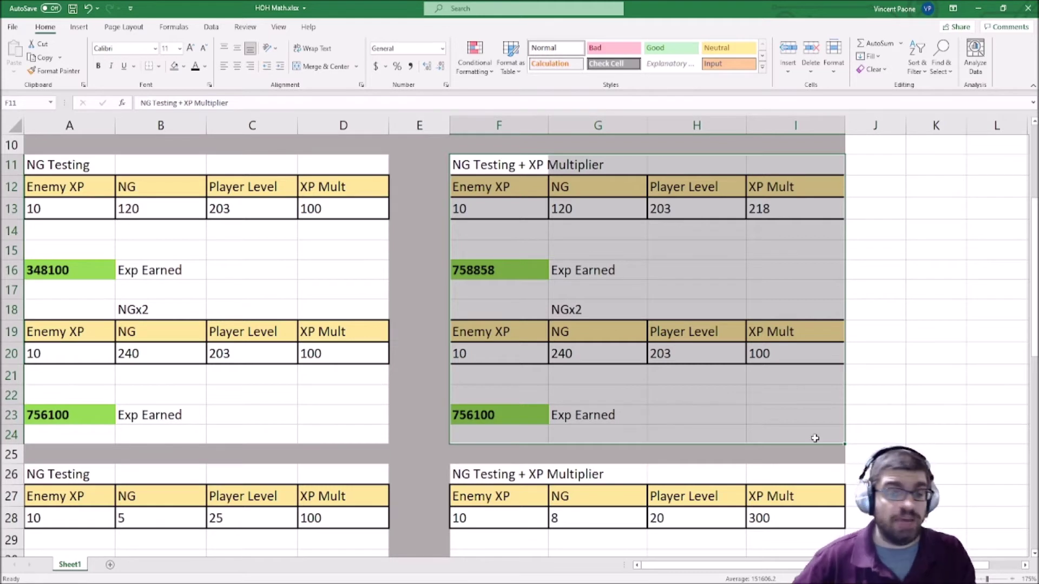
{"action": "left_click", "coordinate": [628, 310]}
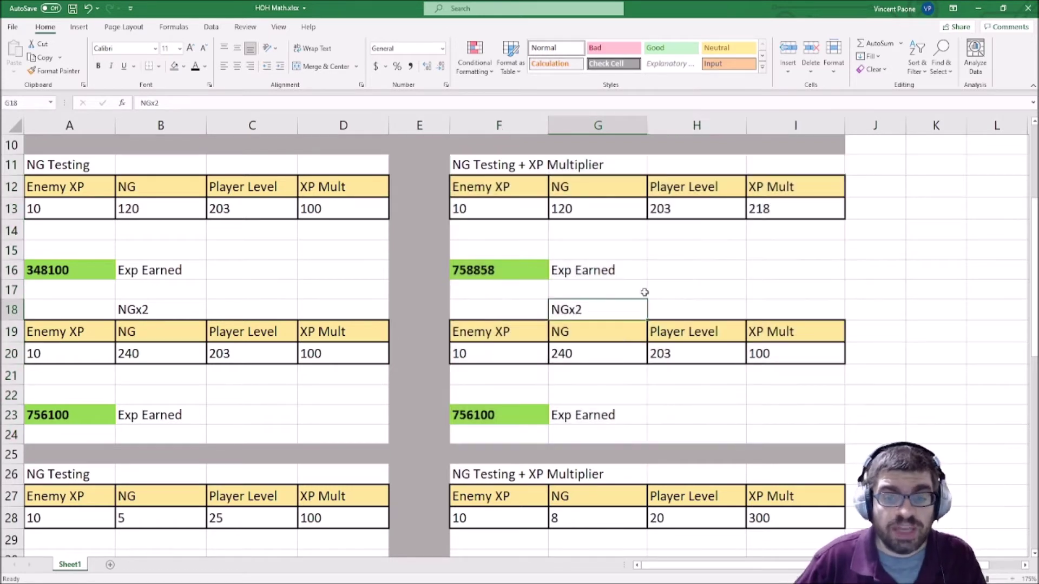
{"action": "left_click", "coordinate": [779, 211]}
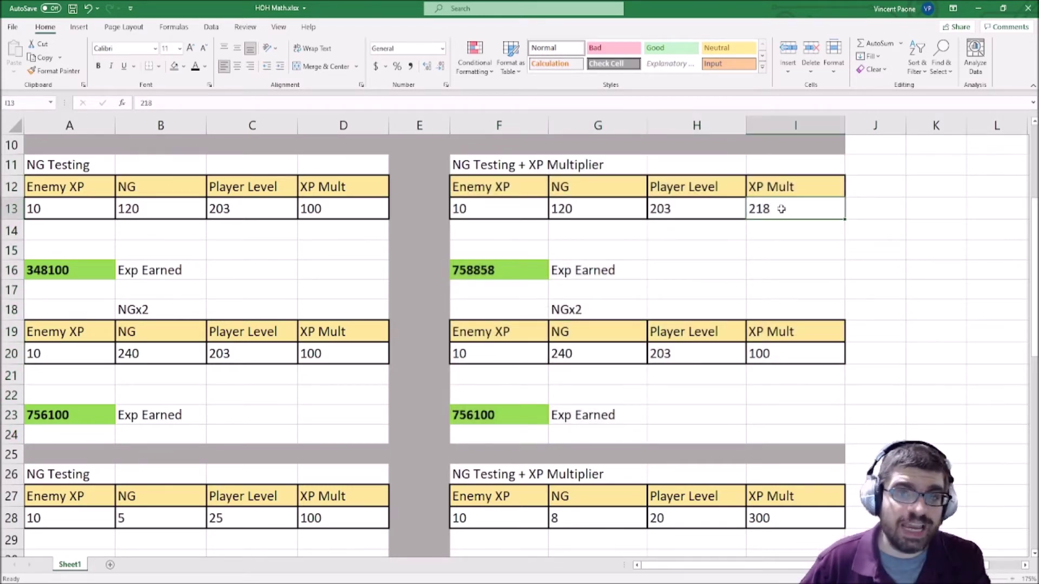
{"action": "left_click_drag", "start_coordinate": [505, 211], "coordinate": [815, 423]}
{"action": "left_click", "coordinate": [804, 204]}
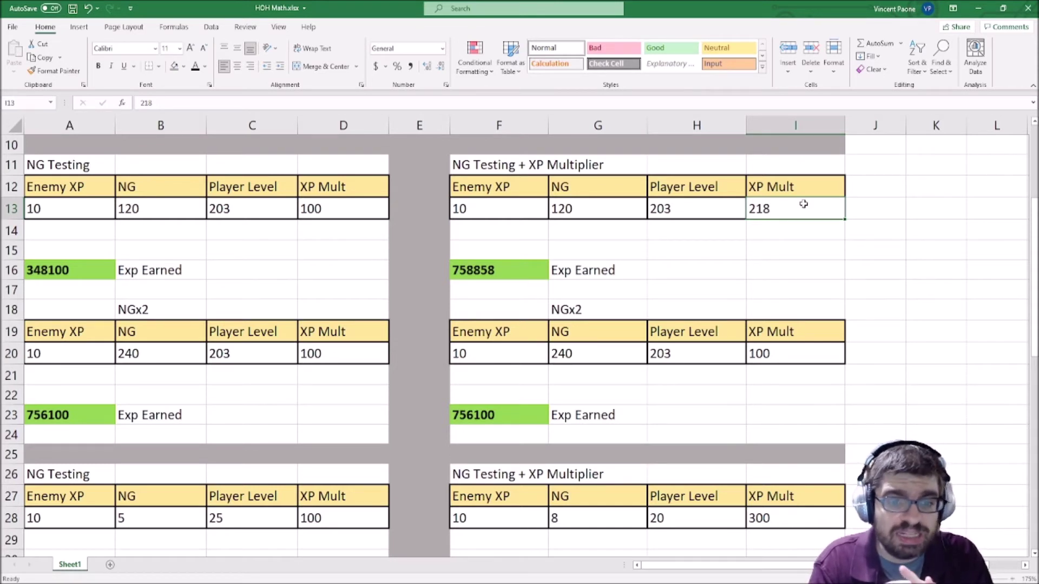
Compare the Exp Earned formulas and results in F16 and F23.
{"action": "left_click", "coordinate": [481, 273]}
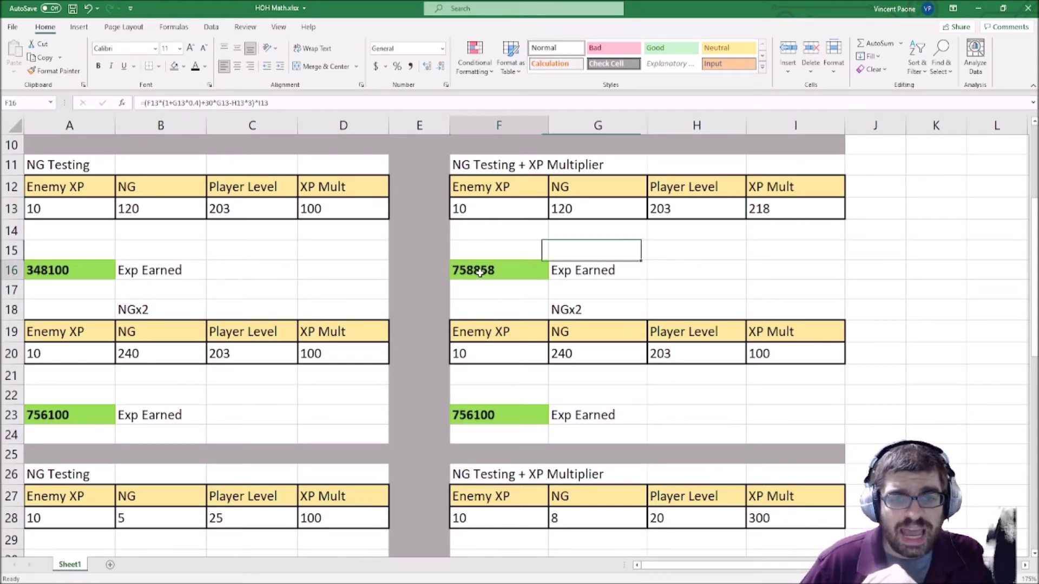
{"action": "left_click", "coordinate": [492, 416]}
{"action": "left_click", "coordinate": [496, 269]}
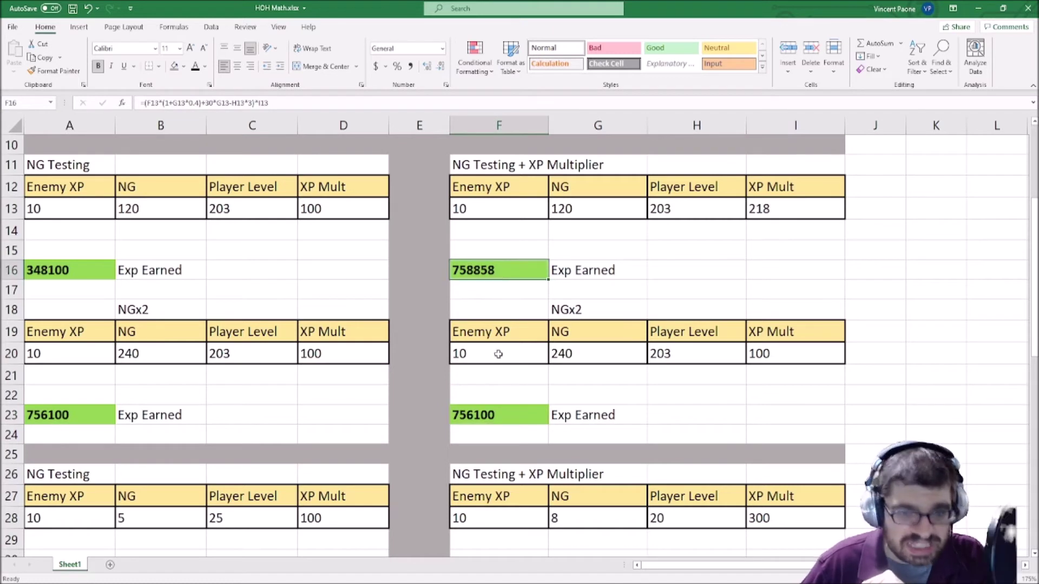
{"action": "left_click", "coordinate": [499, 417]}
{"action": "left_click", "coordinate": [494, 271]}
{"action": "left_click", "coordinate": [514, 412]}
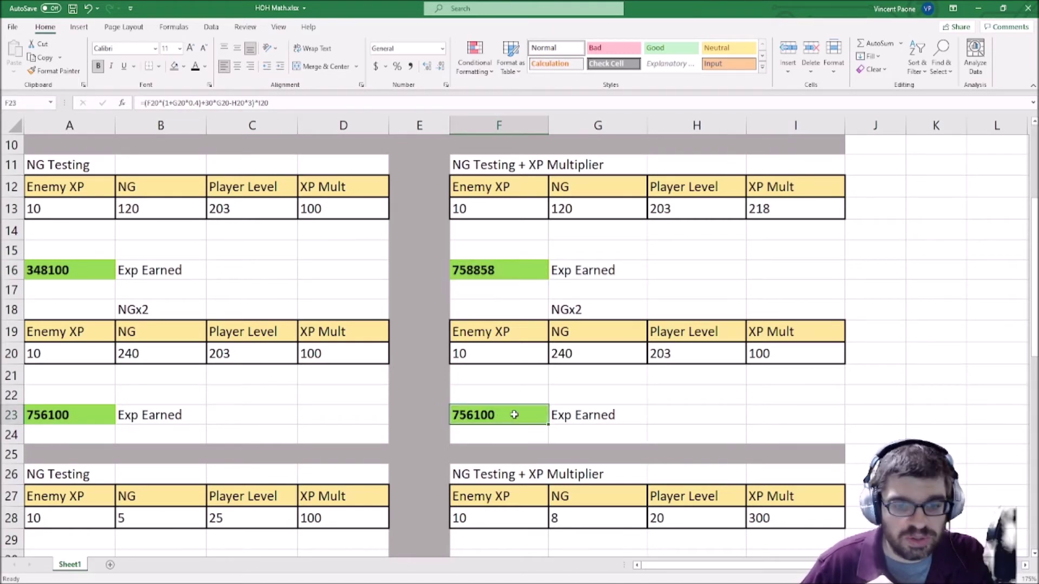
Compare the NG values in G13 and G20 with the XP Mult in I13, and highlight both tables in F12:I23.
{"action": "left_click", "coordinate": [573, 203]}
{"action": "left_click", "coordinate": [577, 362]}
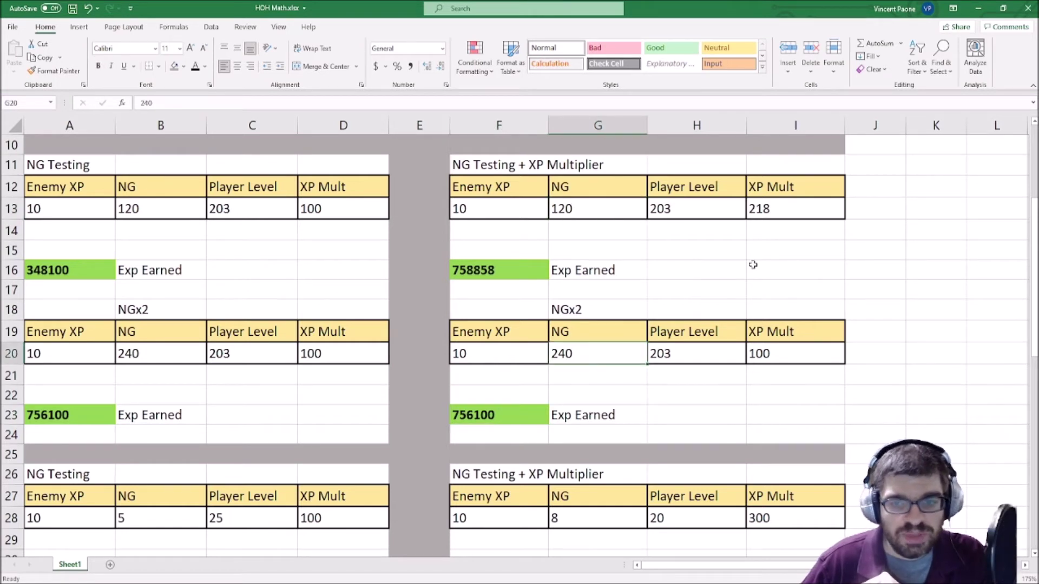
{"action": "left_click", "coordinate": [814, 204]}
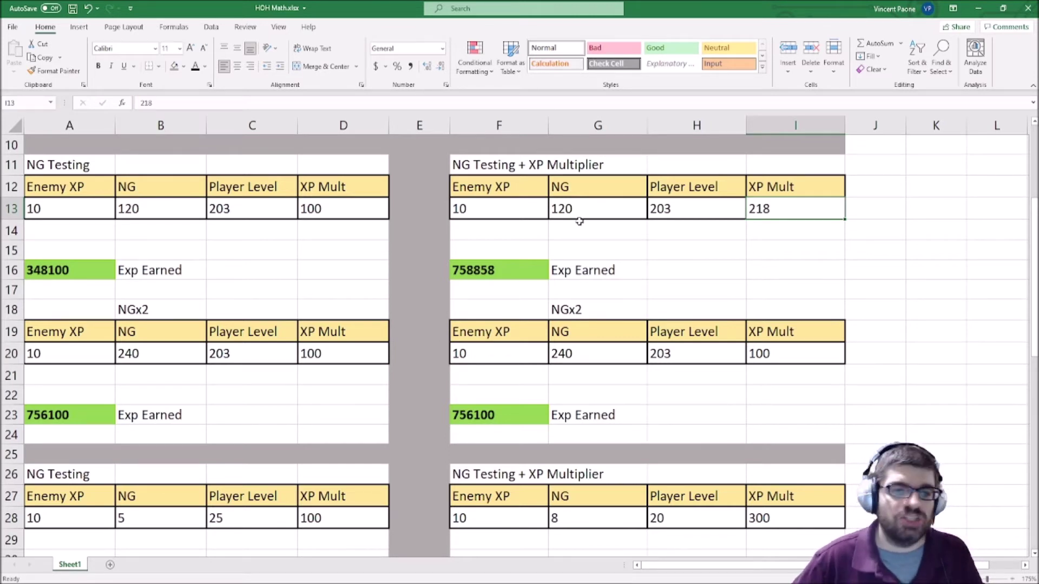
{"action": "left_click_drag", "start_coordinate": [458, 181], "coordinate": [817, 419]}
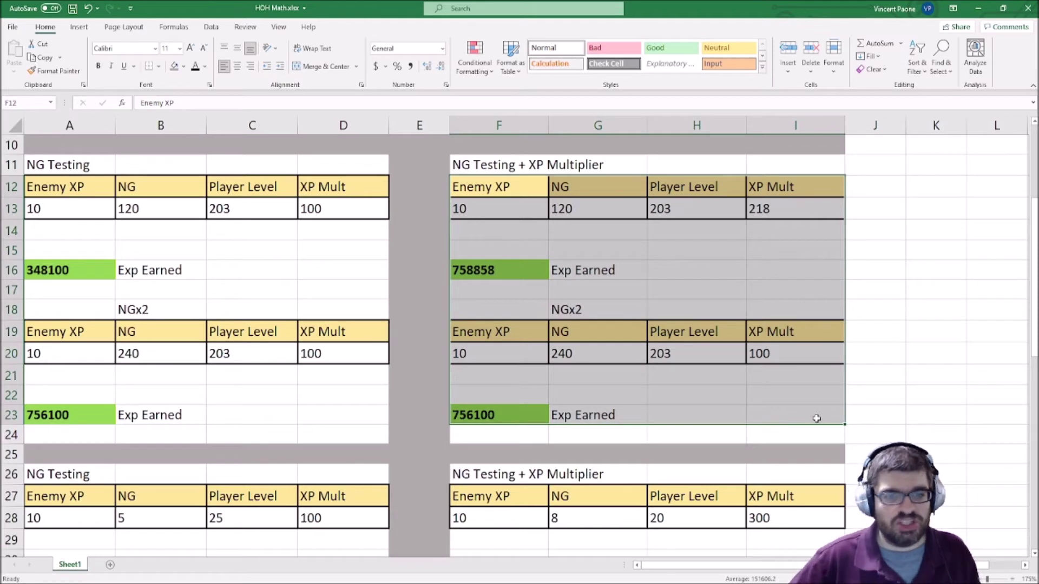
{"action": "left_click", "coordinate": [661, 399]}
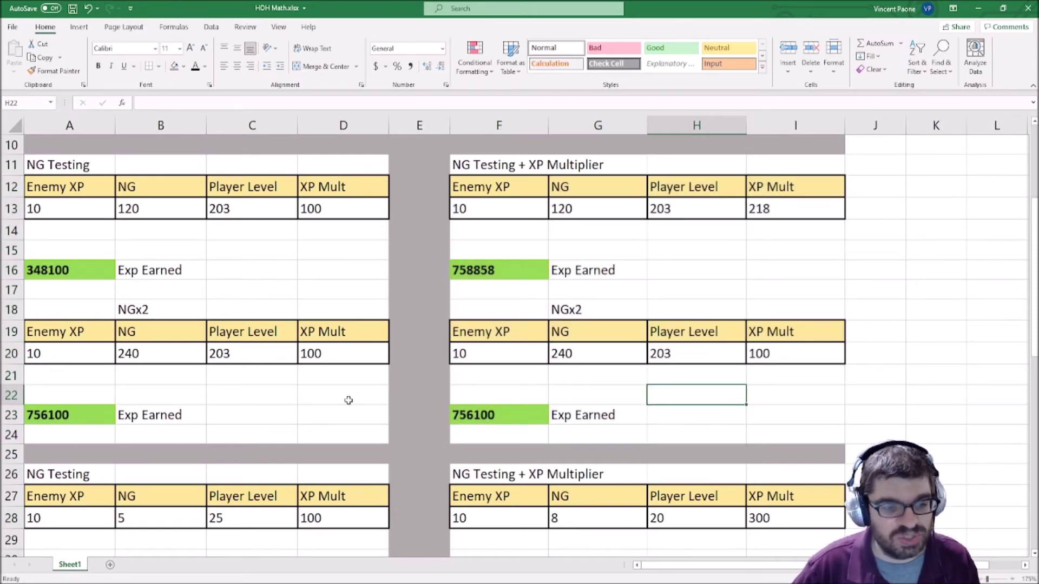
Highlight the second NG Testing block, A26:D39.
{"action": "scroll", "coordinate": [348, 401], "scroll_direction": "down", "scroll_amount": 5}
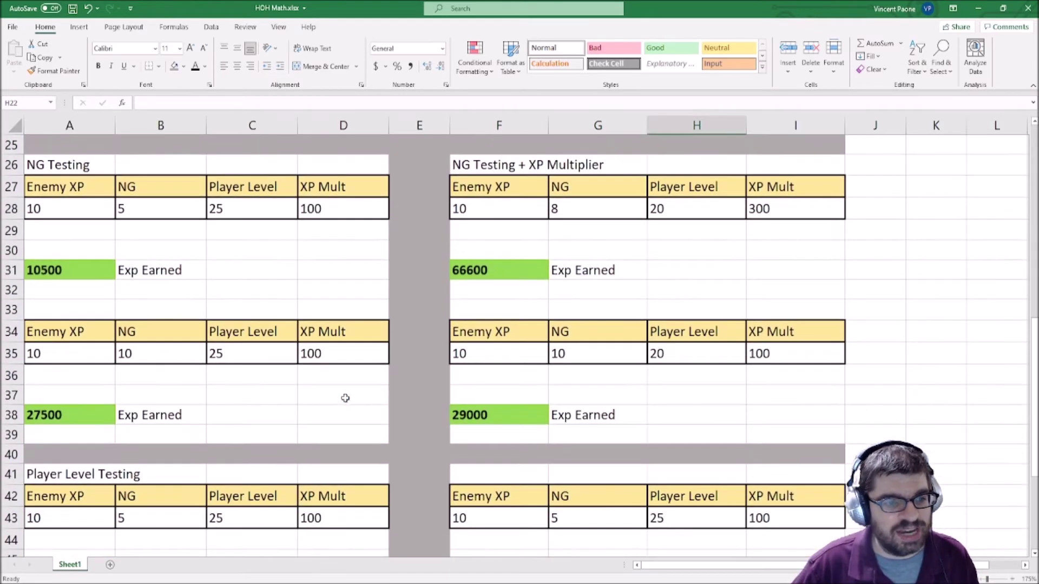
{"action": "left_click", "coordinate": [40, 162]}
{"action": "mouse_move", "coordinate": [41, 161]}
{"action": "left_mouse_down"}
{"action": "mouse_move", "coordinate": [374, 360]}
{"action": "mouse_move", "coordinate": [377, 446]}
{"action": "left_mouse_up"}
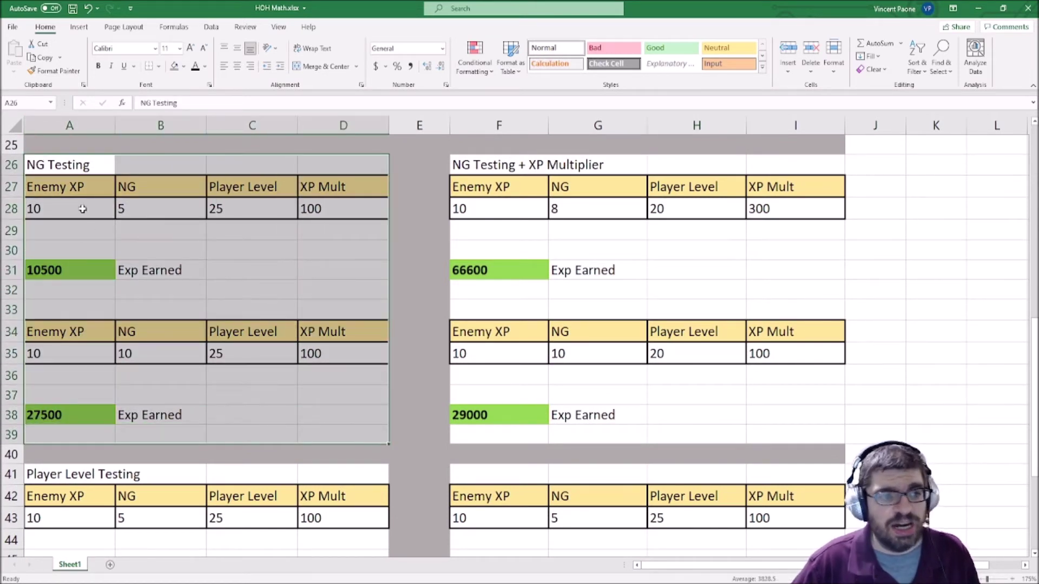
Compare the Enemy XP, NG and Player Level inputs in rows 28 and 35, and check the XP Mult in D28.
{"action": "left_click", "coordinate": [82, 209]}
{"action": "left_click", "coordinate": [75, 374]}
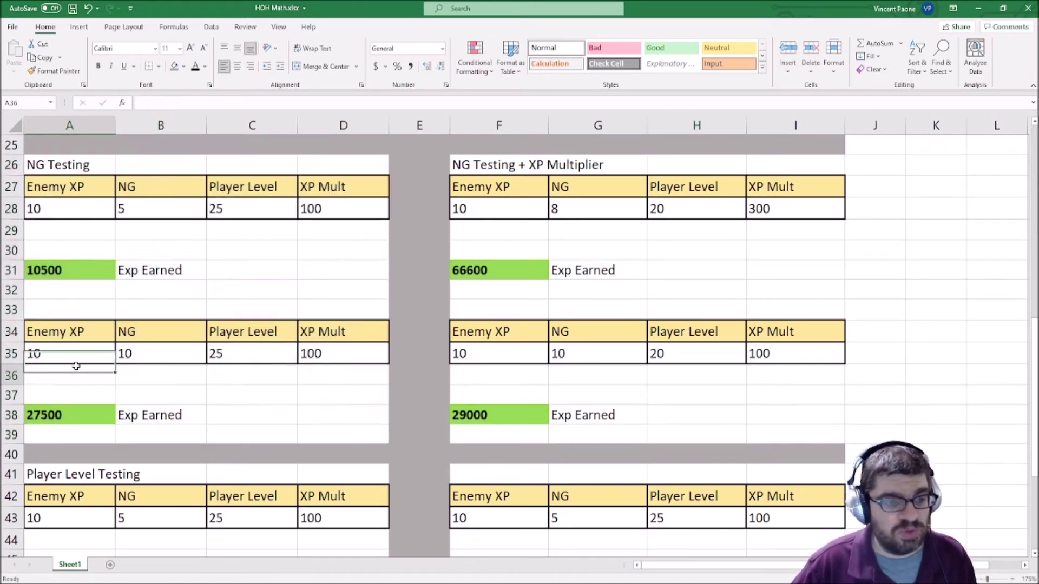
{"action": "left_click", "coordinate": [166, 204]}
{"action": "left_click", "coordinate": [153, 355]}
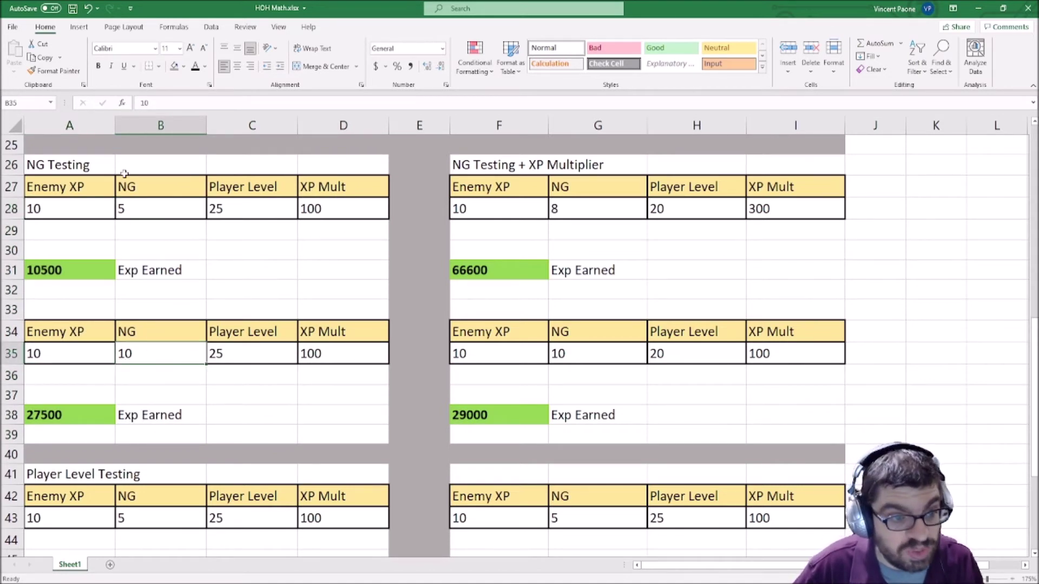
{"action": "left_click", "coordinate": [247, 207]}
{"action": "left_click", "coordinate": [249, 355]}
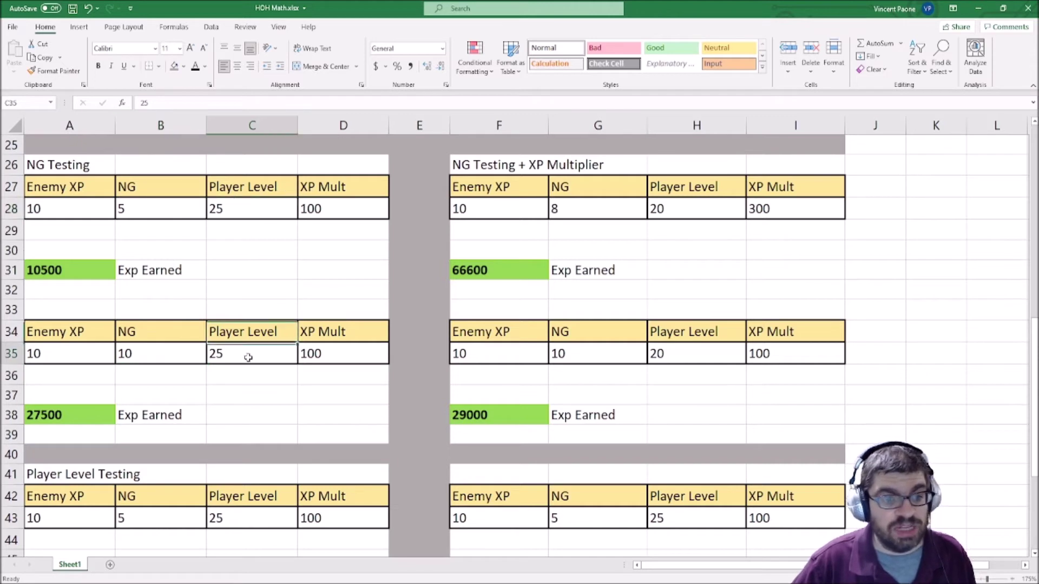
{"action": "left_click", "coordinate": [334, 206]}
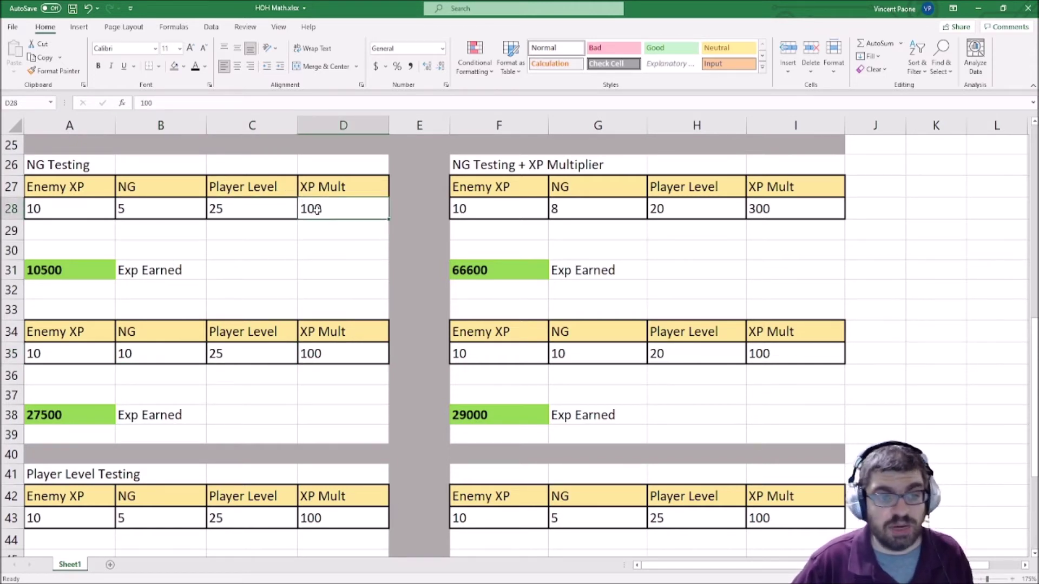
Compare the Exp Earned results in A31 and A38 against the NG values in B28 and B35.
{"action": "left_click", "coordinate": [63, 270]}
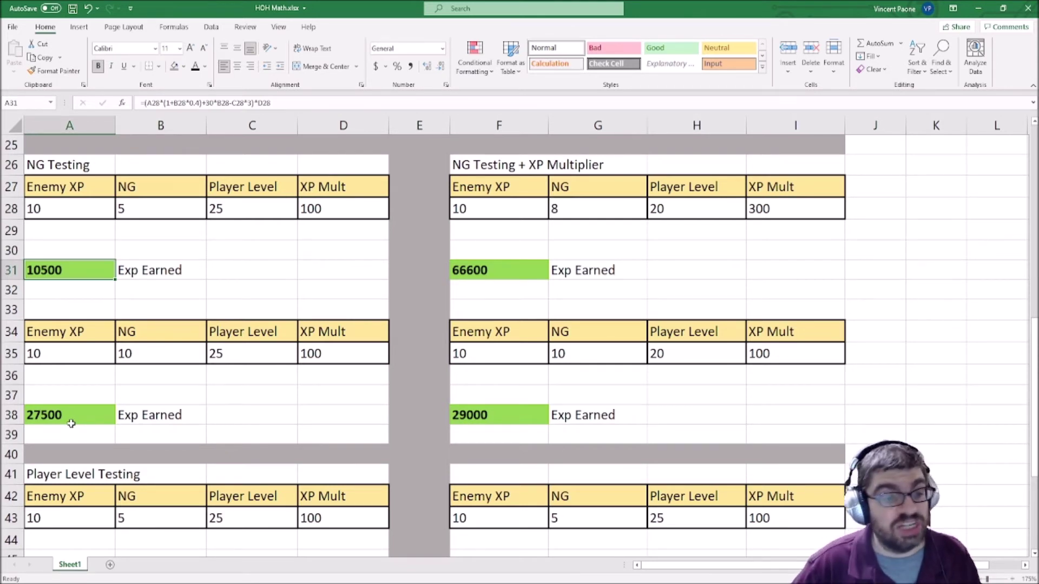
{"action": "left_click", "coordinate": [162, 212]}
{"action": "left_click", "coordinate": [164, 363]}
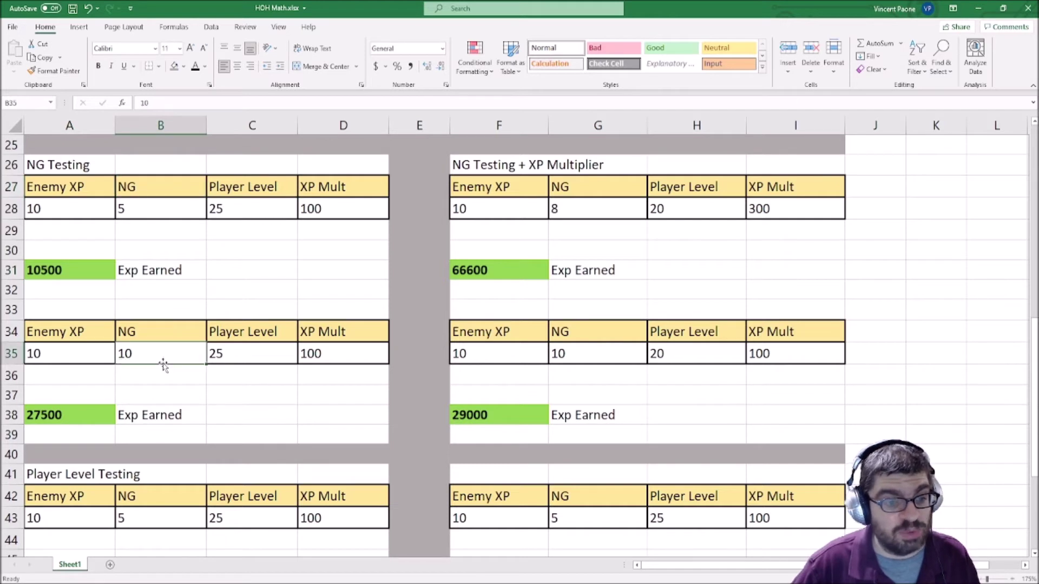
{"action": "left_click", "coordinate": [60, 411]}
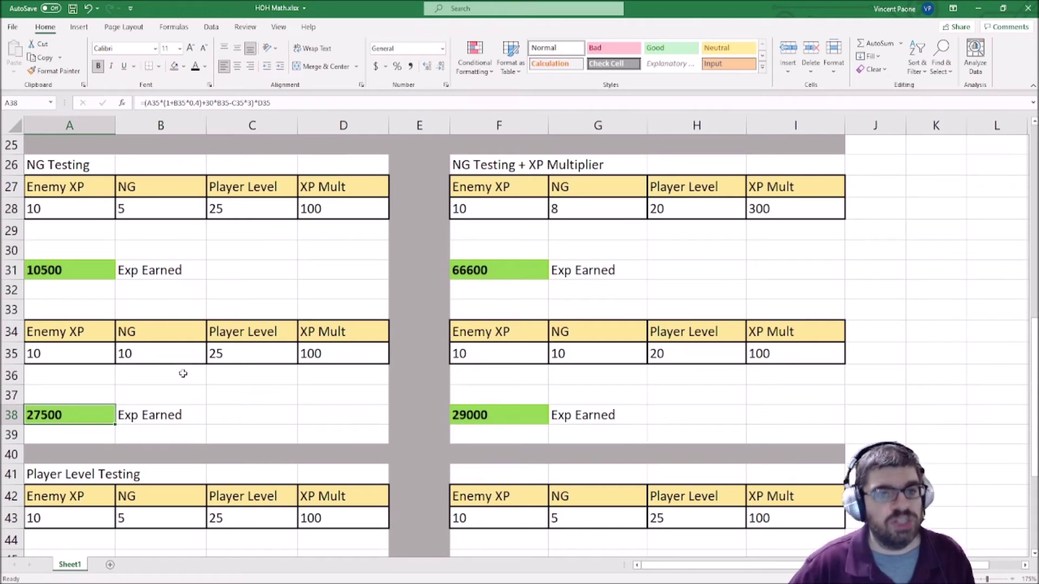
Highlight the second NG Testing + XP Multiplier block, F26:I38, and compare its Enemy XP and NG inputs in rows 28 and 35.
{"action": "left_click", "coordinate": [596, 357]}
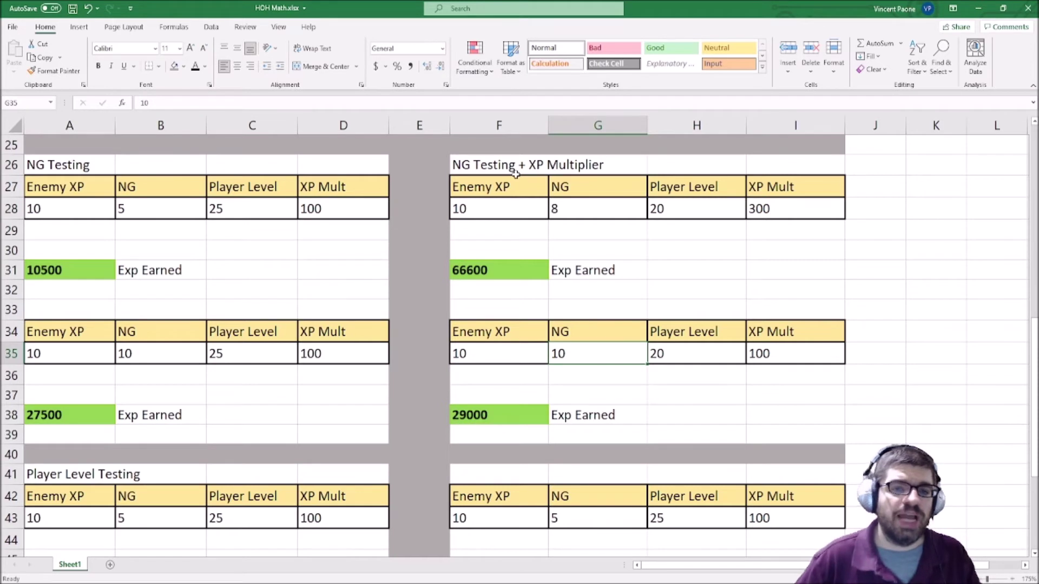
{"action": "left_click_drag", "start_coordinate": [495, 166], "coordinate": [786, 413]}
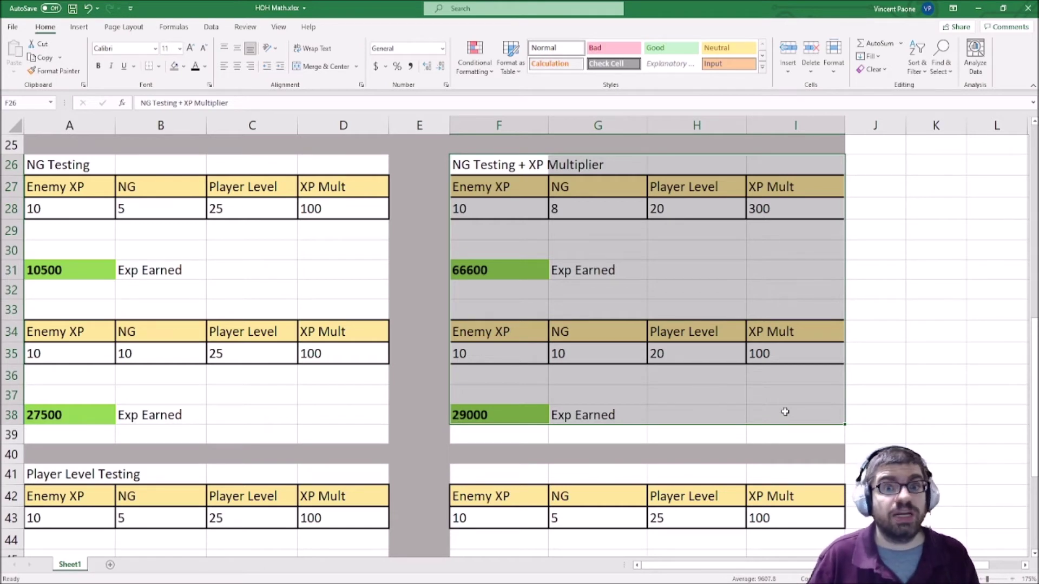
{"action": "left_click", "coordinate": [484, 206]}
{"action": "left_click", "coordinate": [475, 355]}
{"action": "left_click", "coordinate": [580, 208]}
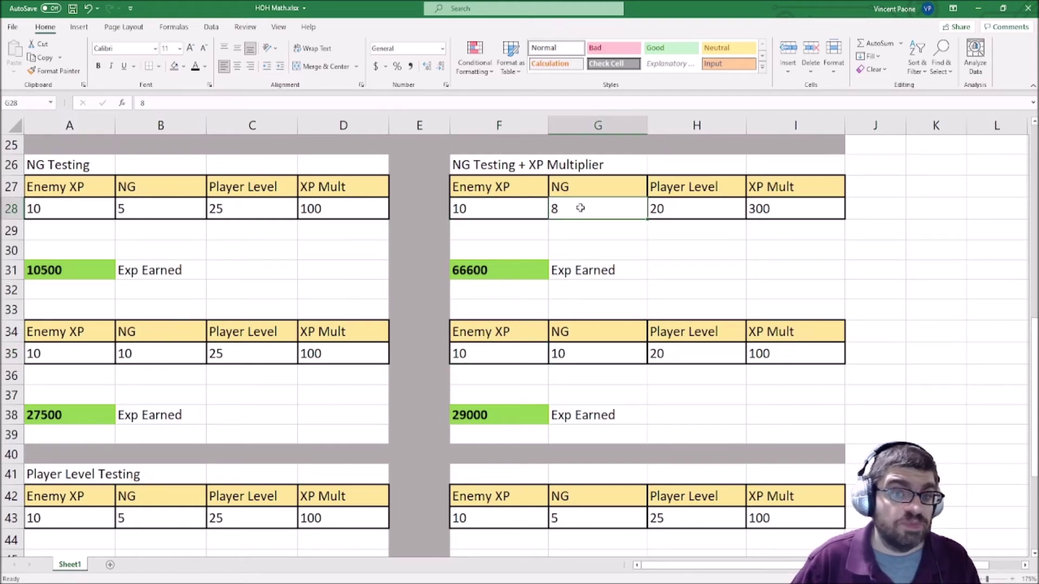
{"action": "left_click", "coordinate": [612, 354]}
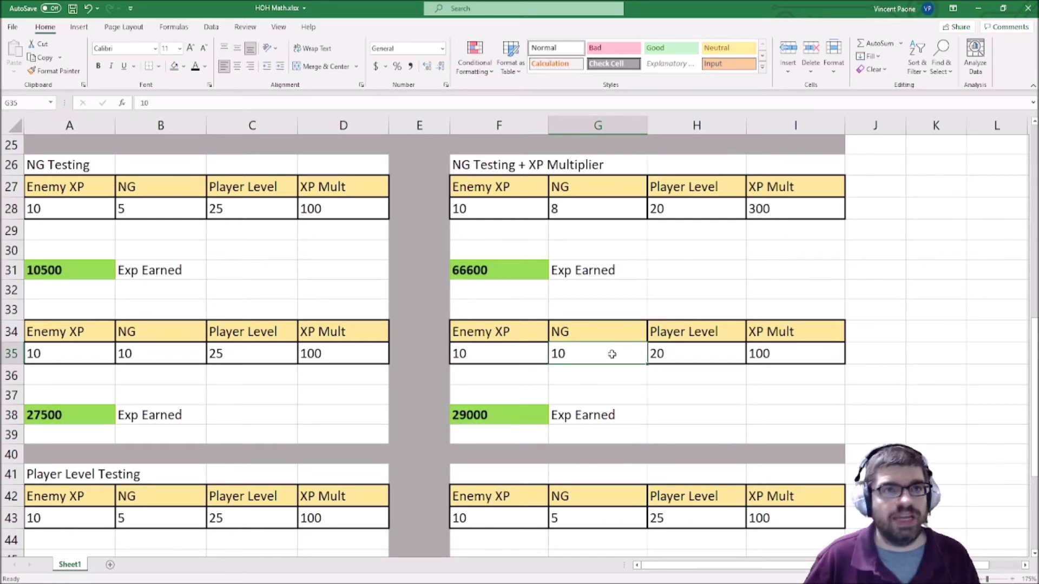
{"action": "left_click", "coordinate": [597, 211]}
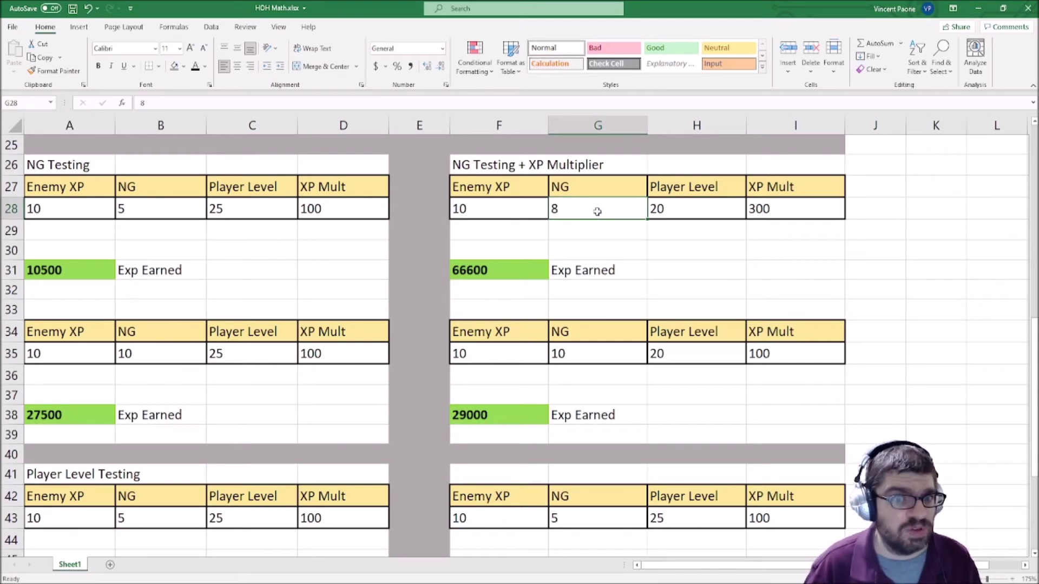
Check the Player Level in H28 and compare the XP Mult values in I28 and I35, with the NG in G35.
{"action": "left_click", "coordinate": [655, 211]}
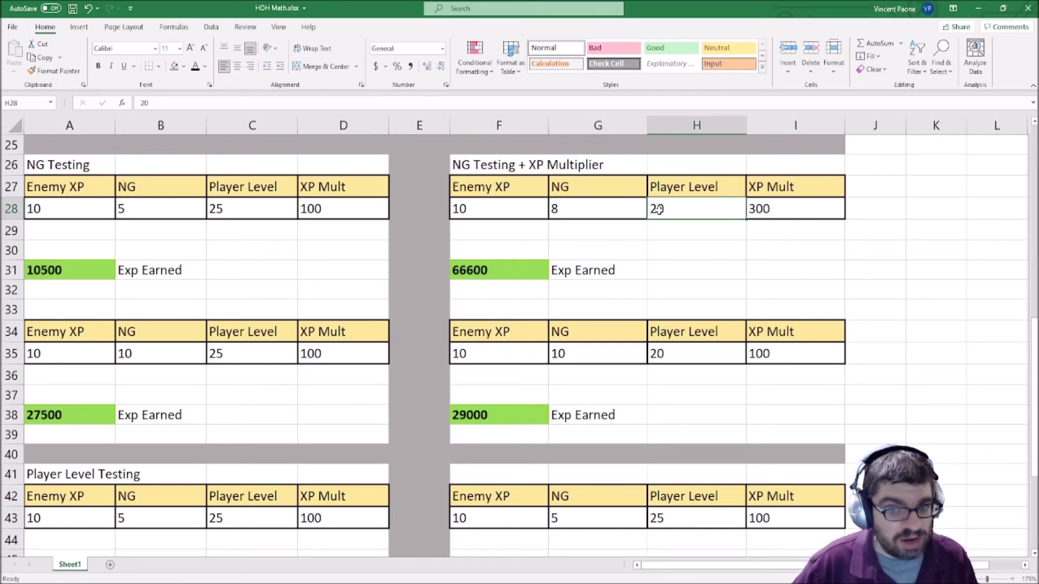
{"action": "left_click", "coordinate": [805, 210]}
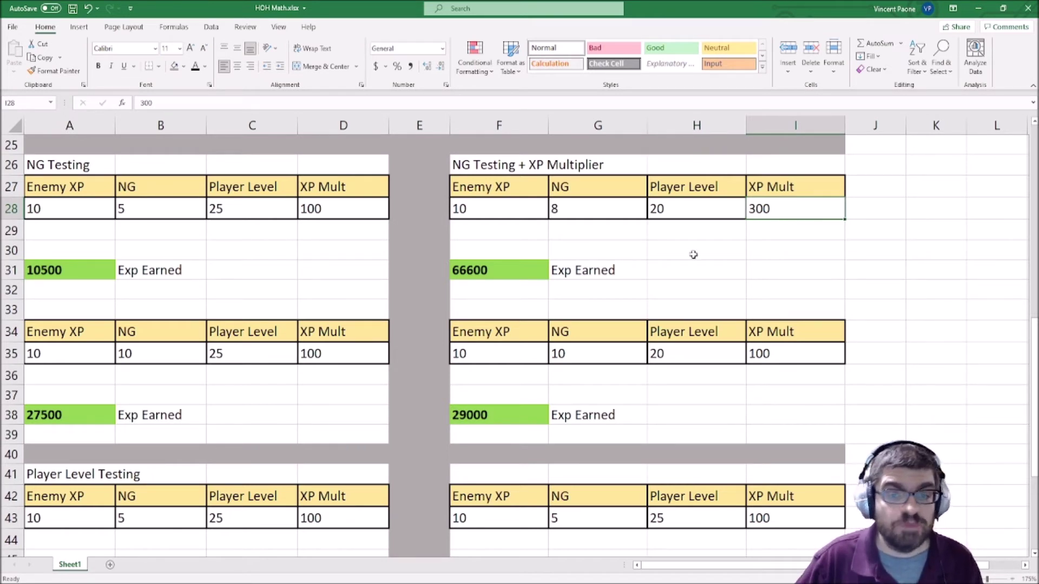
{"action": "left_click", "coordinate": [568, 349]}
{"action": "left_click", "coordinate": [804, 350]}
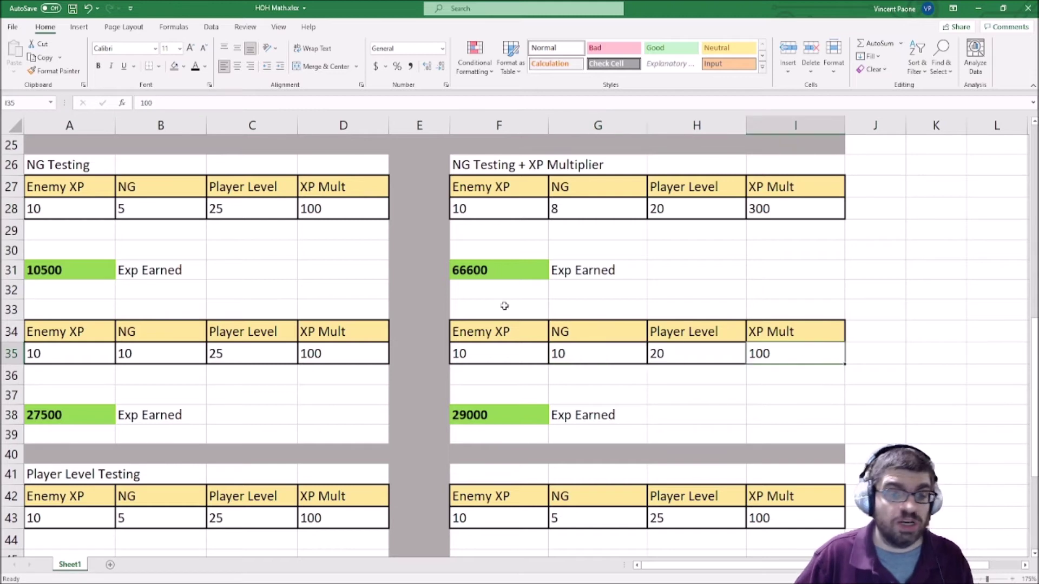
Compare the Exp Earned results in F31 and F38, and inspect the formula in F31.
{"action": "left_click", "coordinate": [479, 271]}
{"action": "left_click", "coordinate": [501, 414]}
{"action": "left_click", "coordinate": [503, 267]}
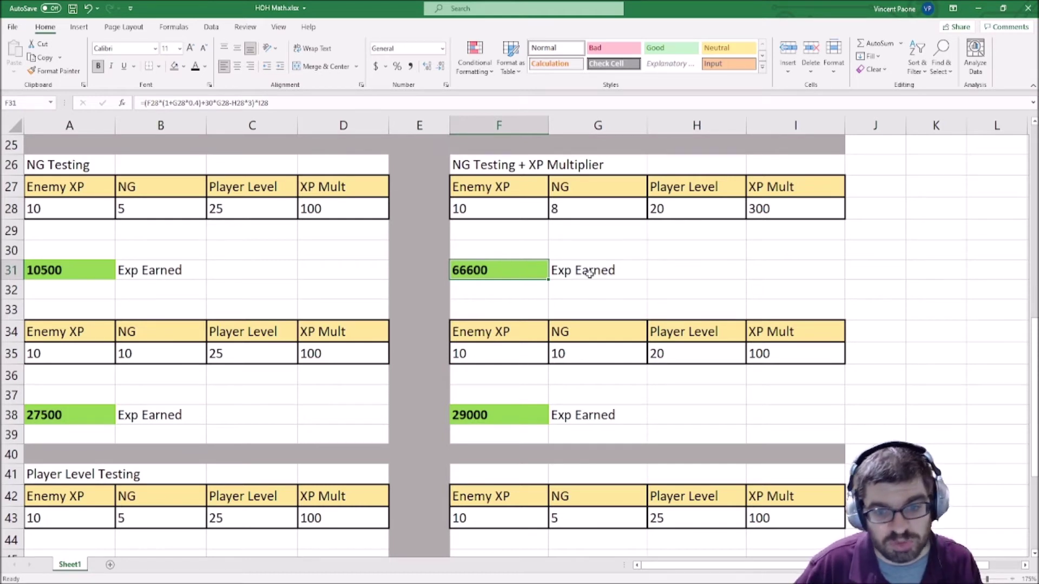
Compare the Exp Earned results in F38 and F31, and highlight the second test's input values in F35:I35.
{"action": "left_click", "coordinate": [483, 415]}
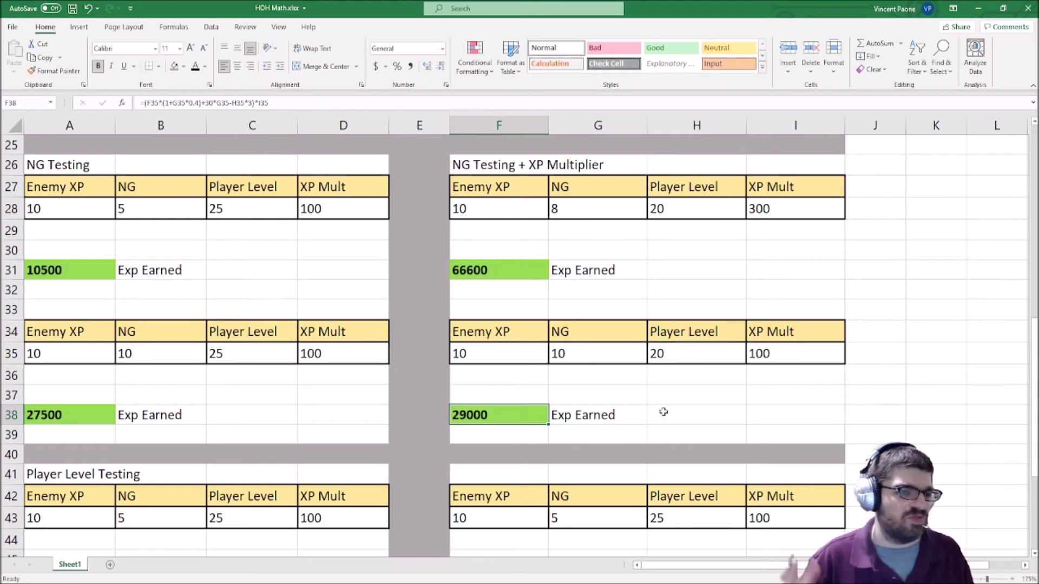
{"action": "left_click", "coordinate": [479, 267]}
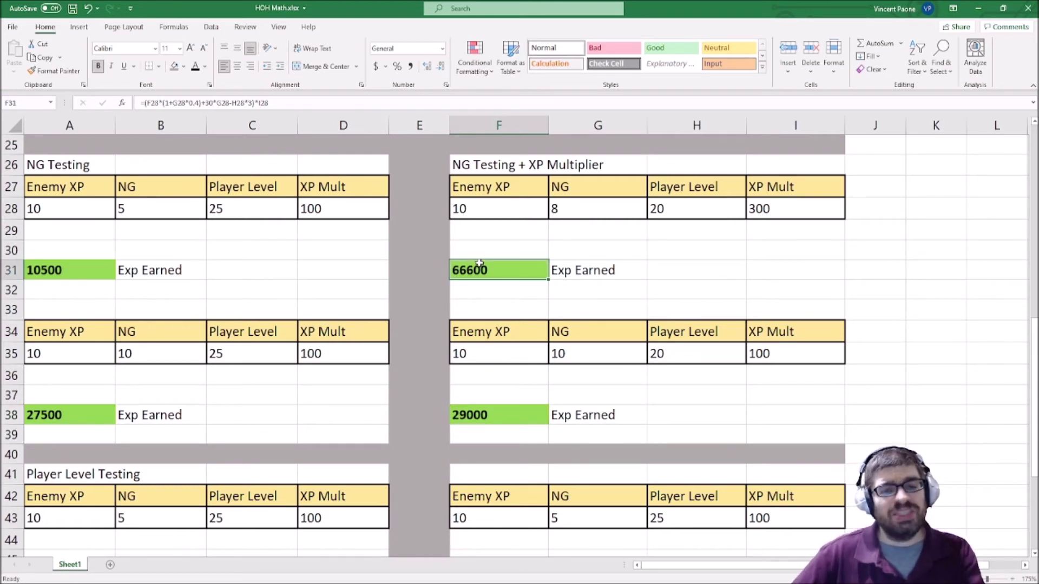
{"action": "left_click_drag", "start_coordinate": [498, 349], "coordinate": [824, 352]}
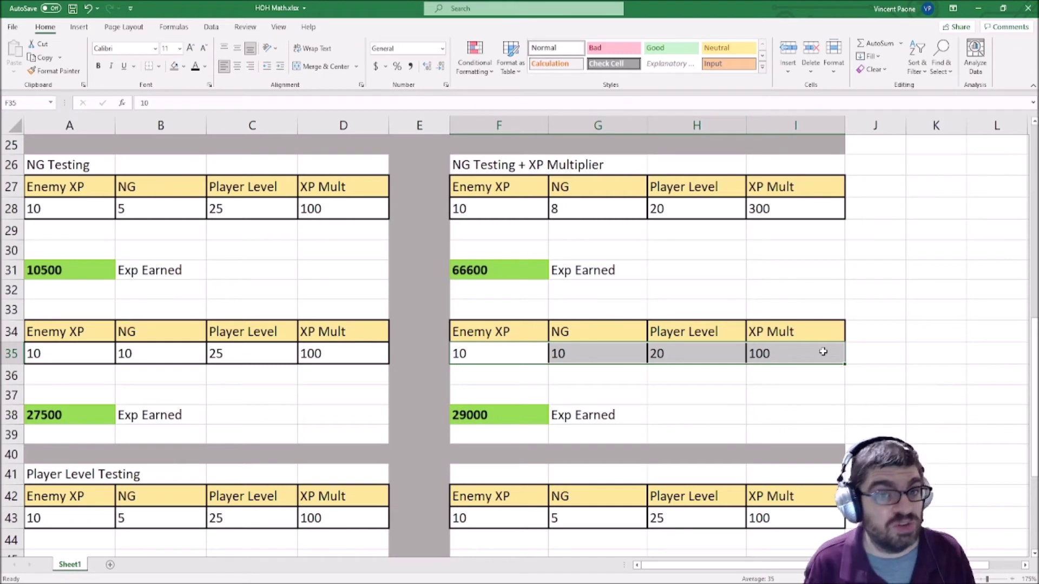
Check how the XP Mult in I28 and the NG in G28 relate to the Exp Earned in F31.
{"action": "left_click", "coordinate": [768, 203]}
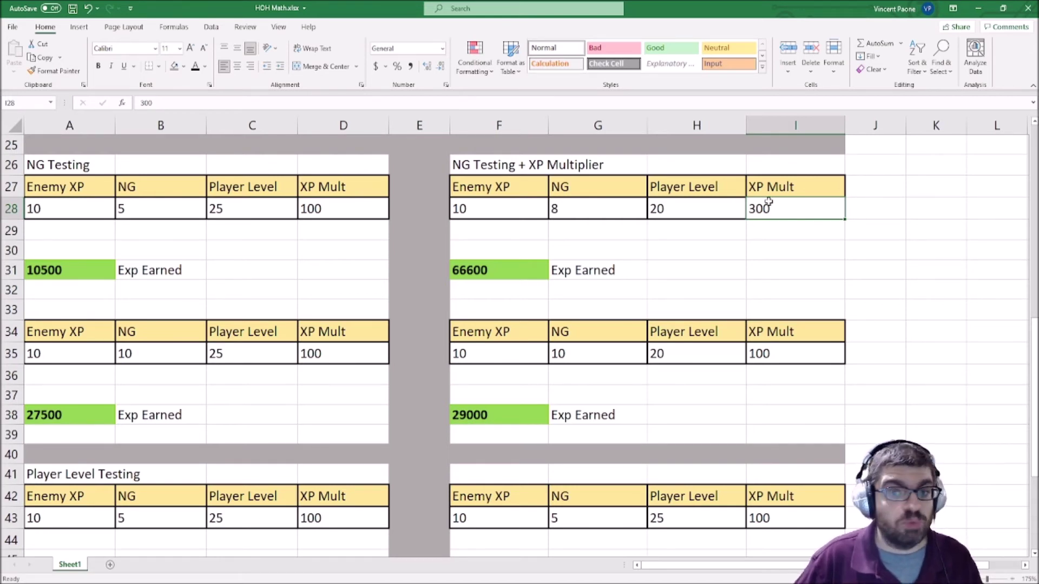
{"action": "left_click", "coordinate": [585, 205]}
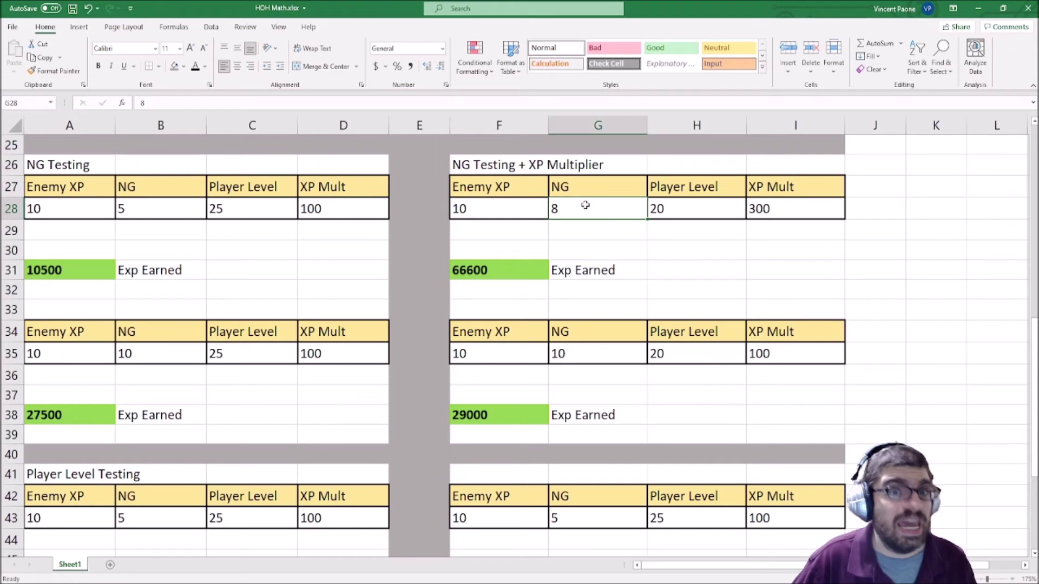
{"action": "left_click", "coordinate": [763, 211]}
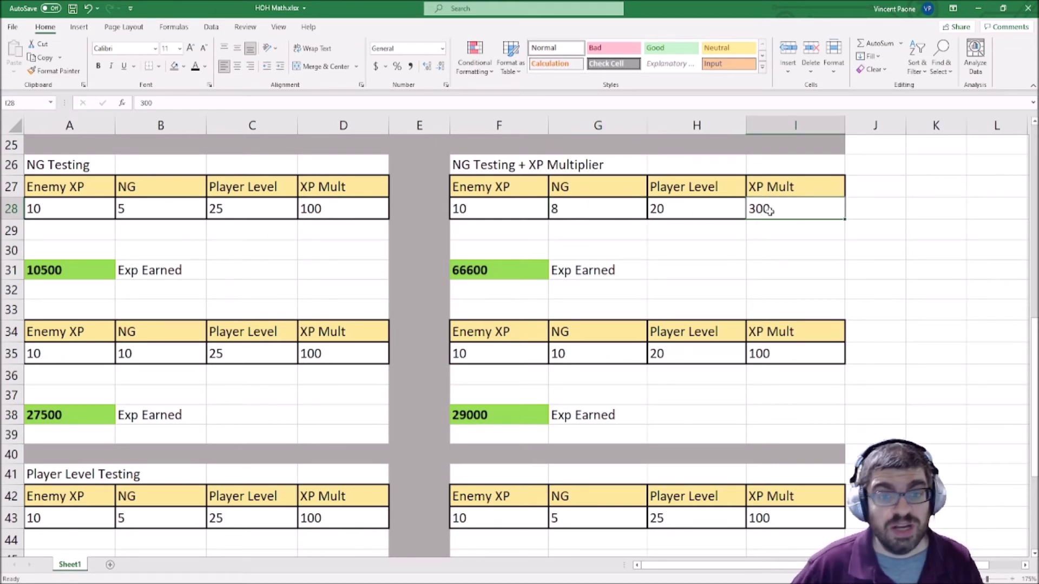
{"action": "left_click", "coordinate": [472, 272]}
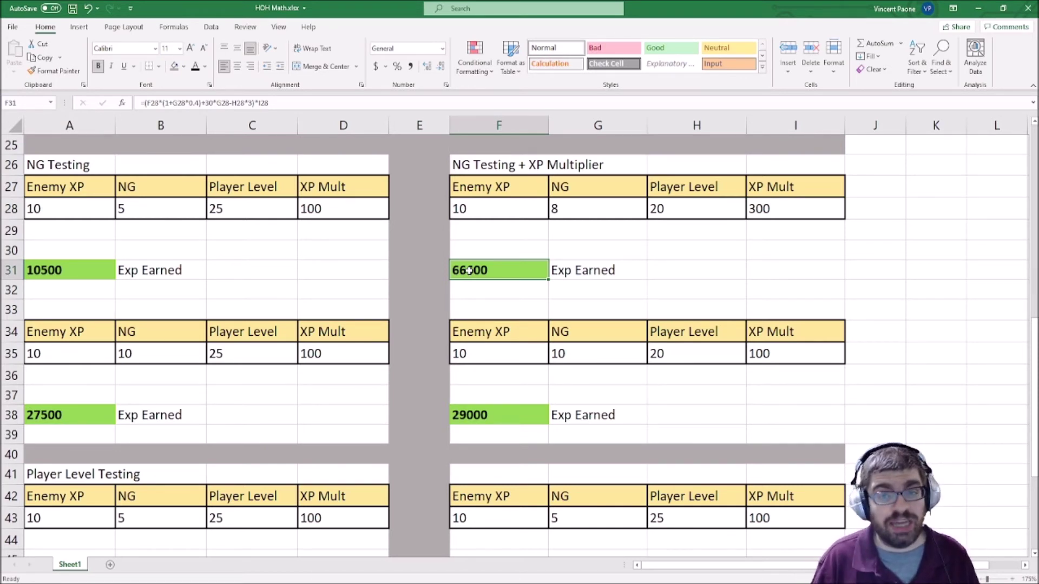
{"action": "left_click", "coordinate": [762, 207]}
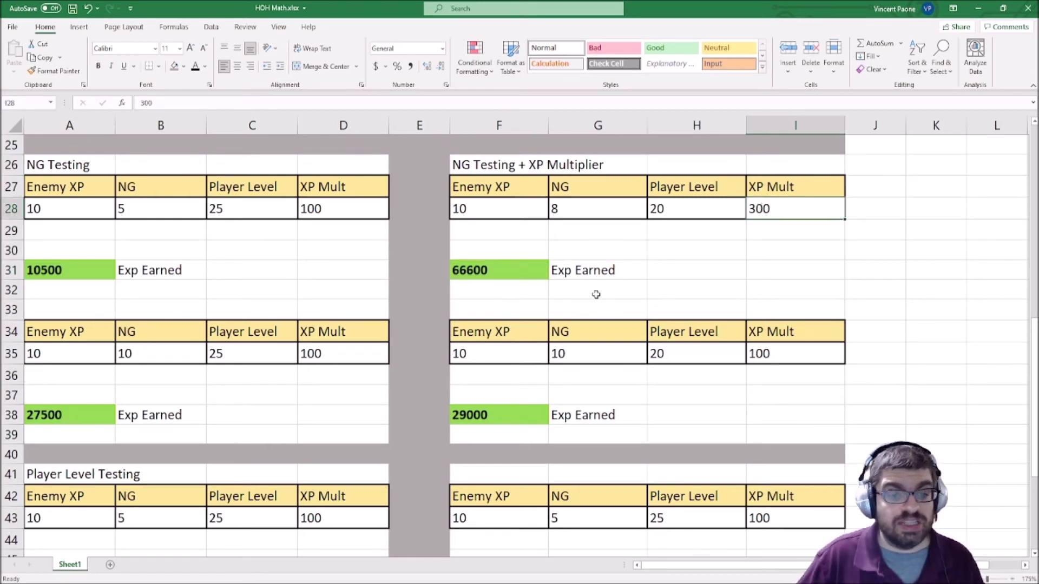
Compare the Exp Earned in F31 against the Exp Earned in F38 once more.
{"action": "left_click", "coordinate": [523, 271]}
{"action": "left_click", "coordinate": [498, 271]}
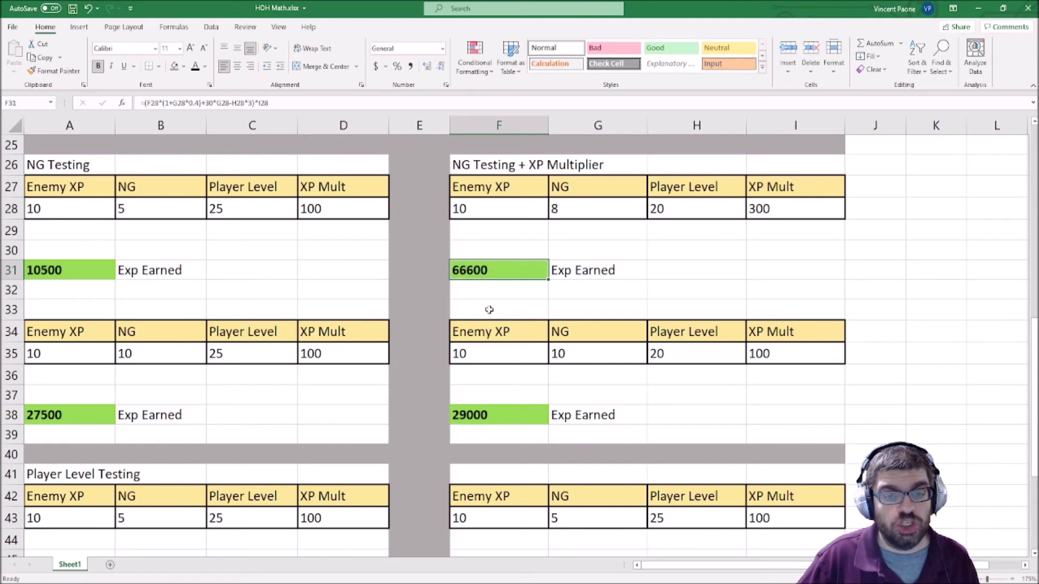
{"action": "left_click", "coordinate": [489, 414]}
{"action": "left_click", "coordinate": [498, 268]}
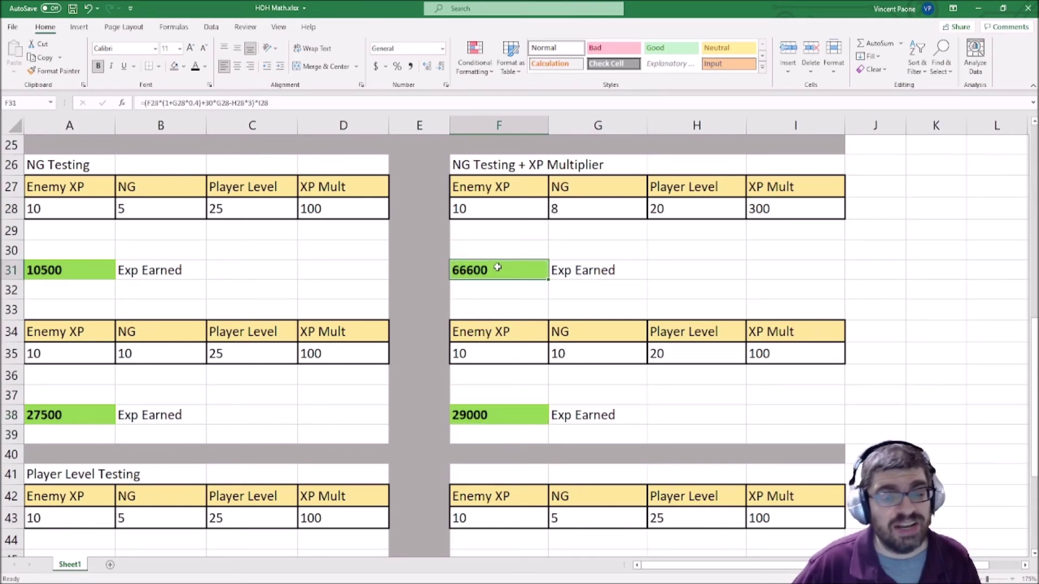
{"action": "scroll", "coordinate": [497, 268], "scroll_direction": "down", "scroll_amount": 1}
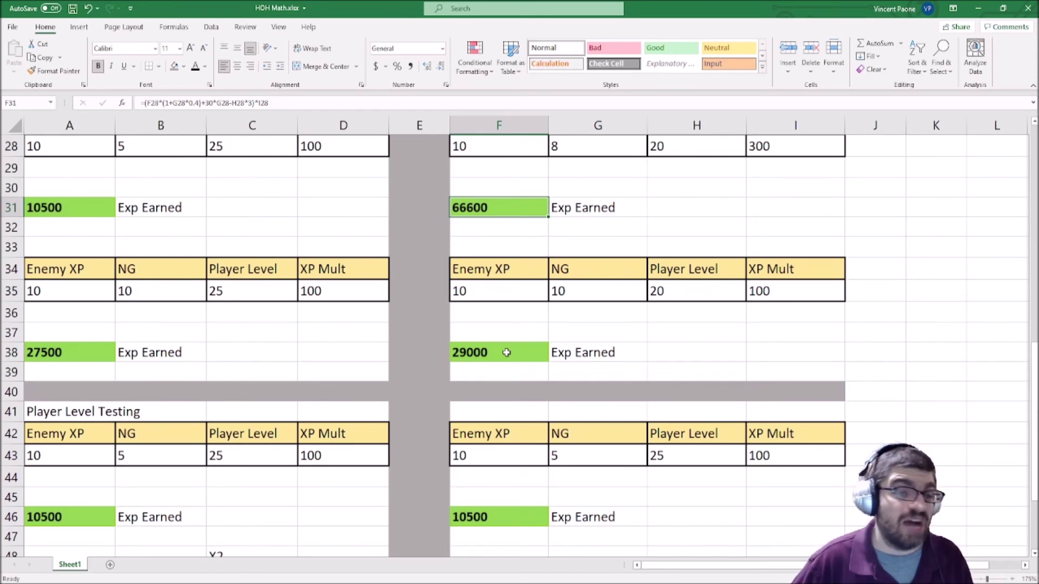
{"action": "scroll", "coordinate": [506, 352], "scroll_direction": "up", "scroll_amount": 1}
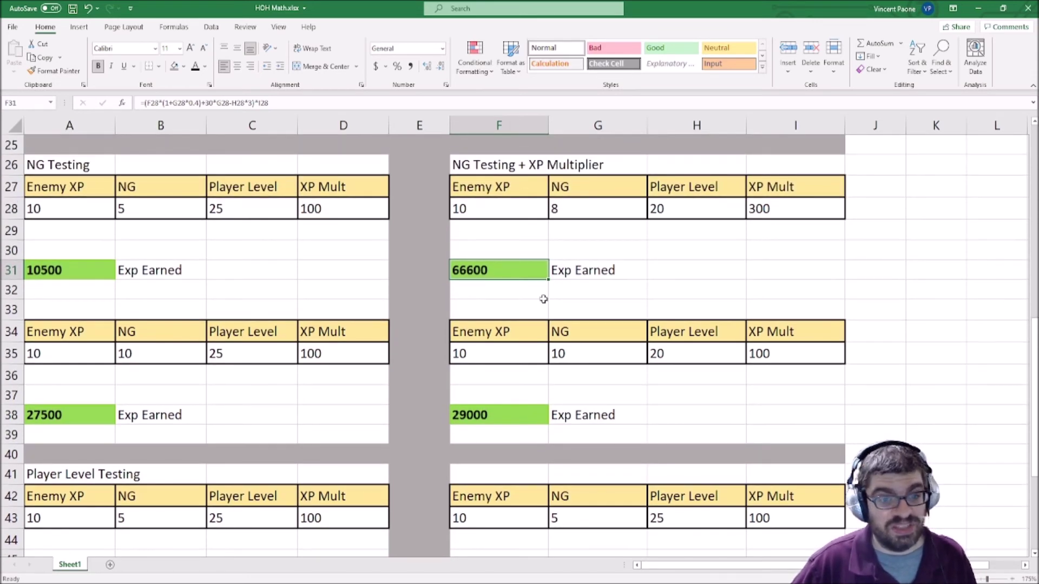
Highlight both NG Testing + XP Multiplier tests in F27:I38 and inspect the Exp Earned formula in F31.
{"action": "left_click_drag", "start_coordinate": [490, 179], "coordinate": [814, 410]}
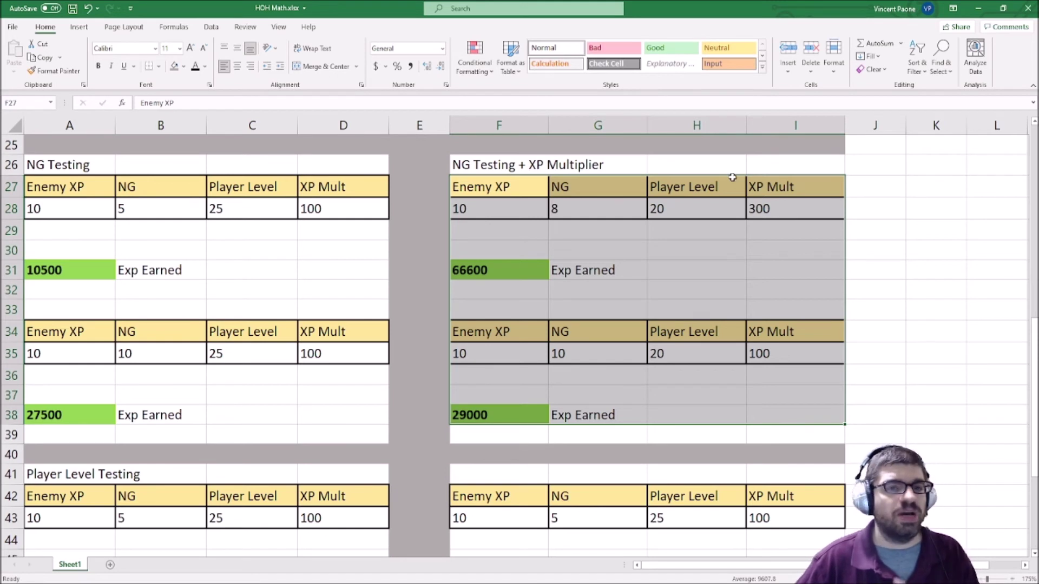
{"action": "left_click", "coordinate": [517, 247]}
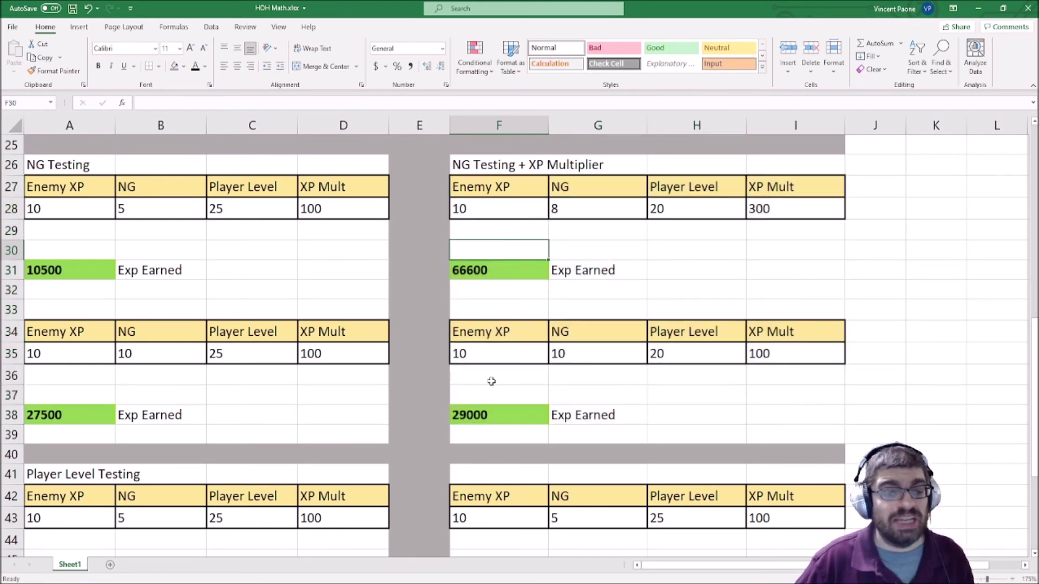
{"action": "left_click", "coordinate": [462, 271]}
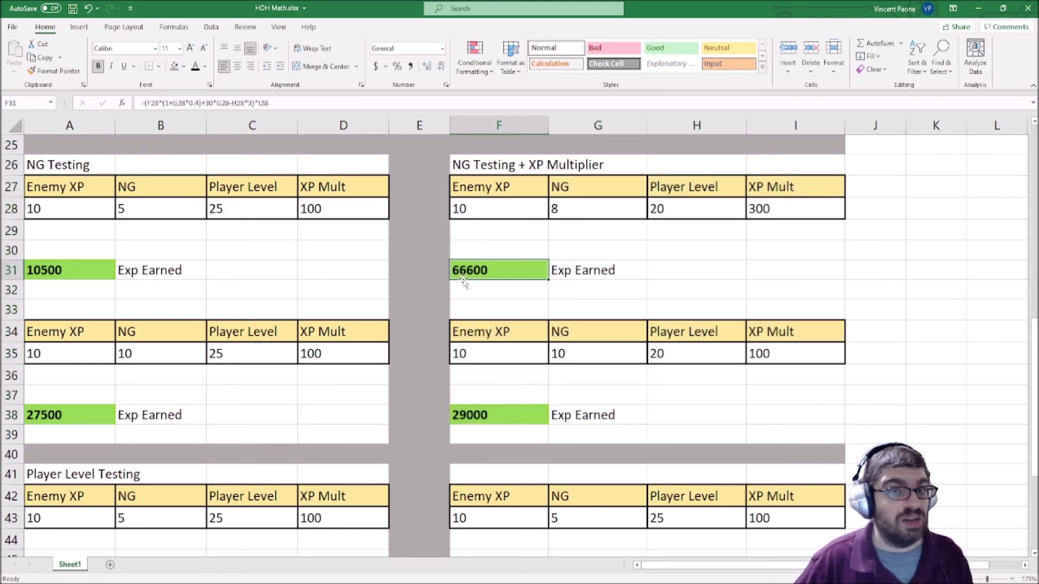
Highlight the Player Level Testing block A41:D53 and compare its Enemy XP, NG and Player Level columns between rows 42 and 50.
{"action": "scroll", "coordinate": [464, 281], "scroll_direction": "down", "scroll_amount": 5}
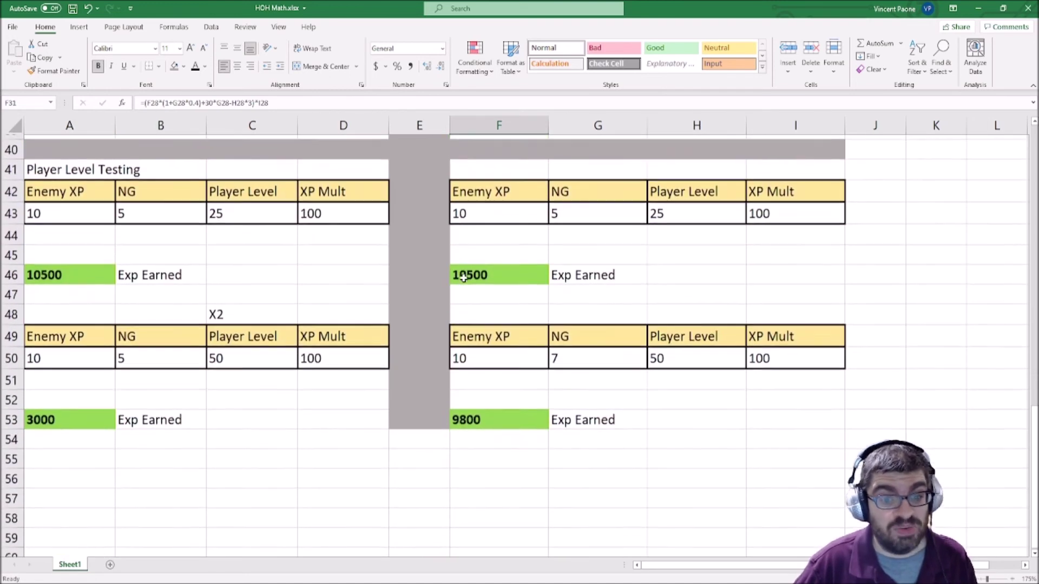
{"action": "scroll", "coordinate": [464, 278], "scroll_direction": "up", "scroll_amount": 1}
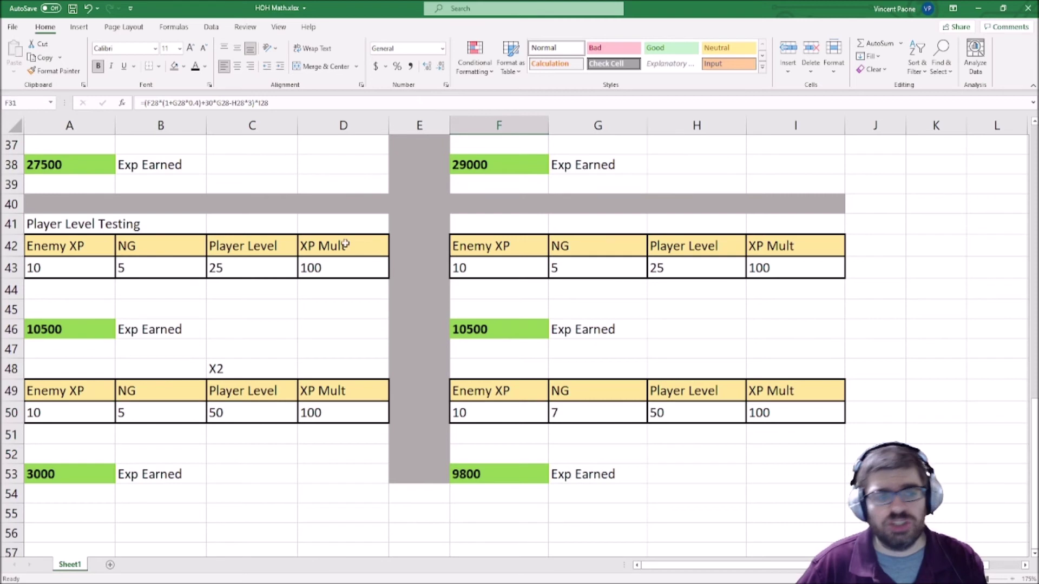
{"action": "left_click_drag", "start_coordinate": [66, 228], "coordinate": [346, 475]}
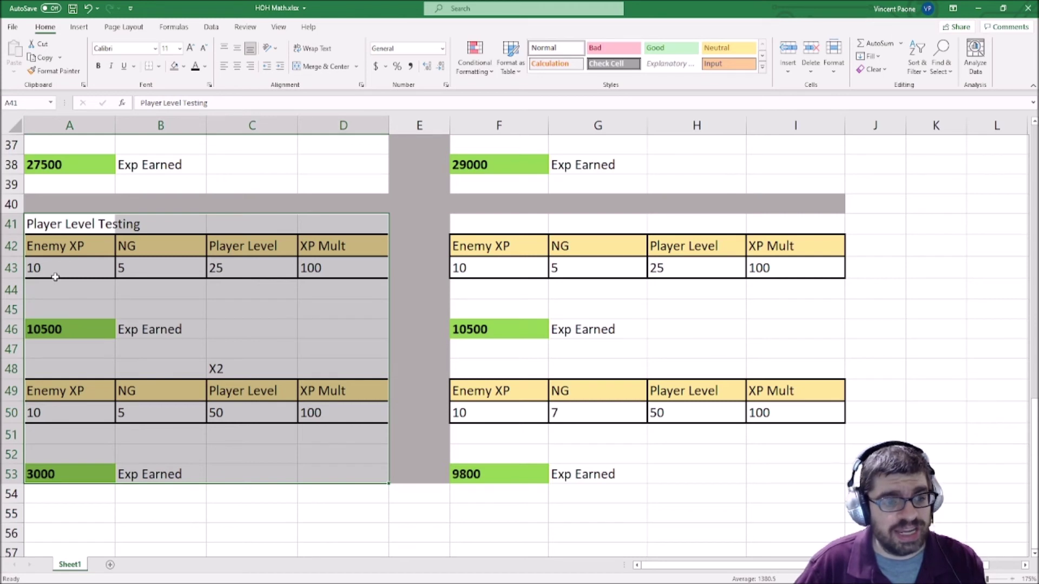
{"action": "left_click_drag", "start_coordinate": [53, 247], "coordinate": [57, 412]}
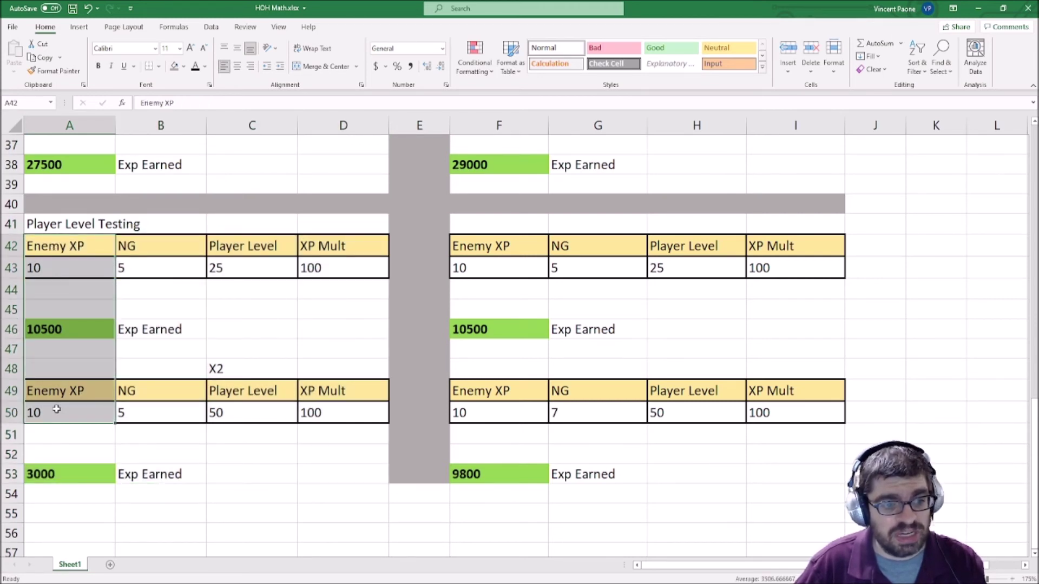
{"action": "left_click_drag", "start_coordinate": [182, 250], "coordinate": [182, 424]}
{"action": "left_click_drag", "start_coordinate": [234, 252], "coordinate": [237, 415]}
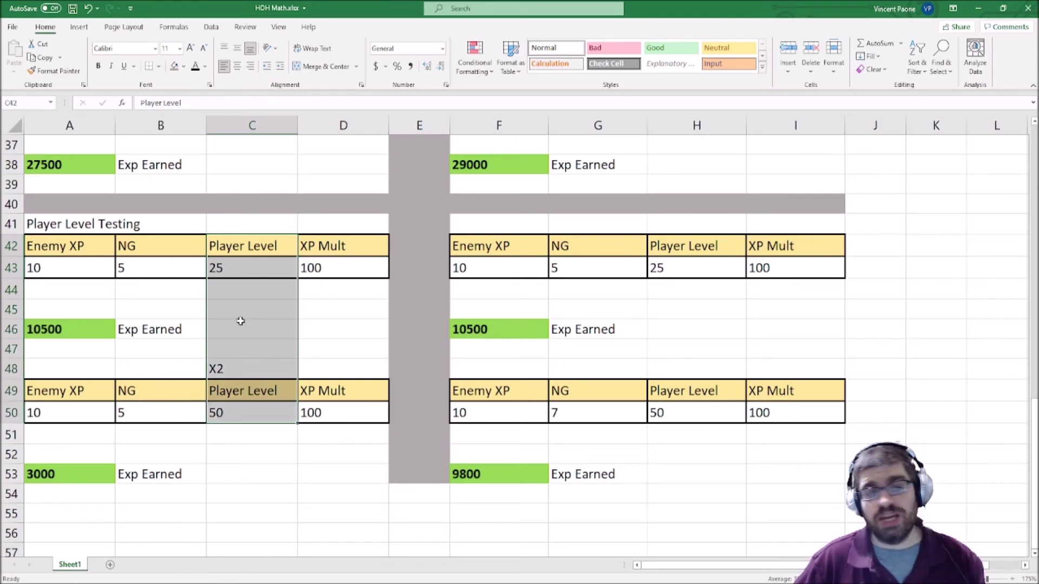
Compare the Player Levels in C43 and C50 against the Exp Earned in A46.
{"action": "left_click", "coordinate": [255, 411]}
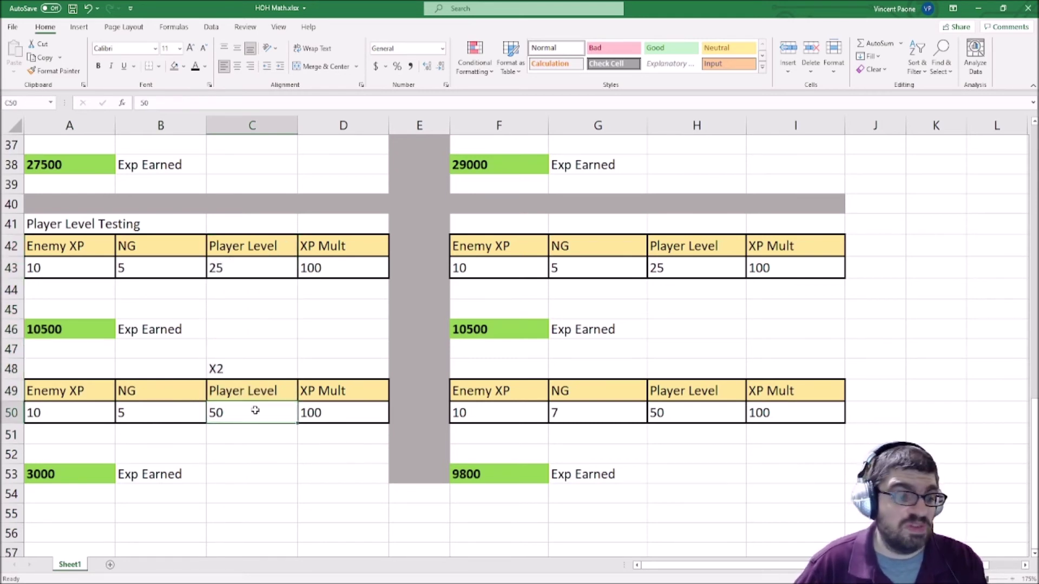
{"action": "left_click", "coordinate": [62, 326]}
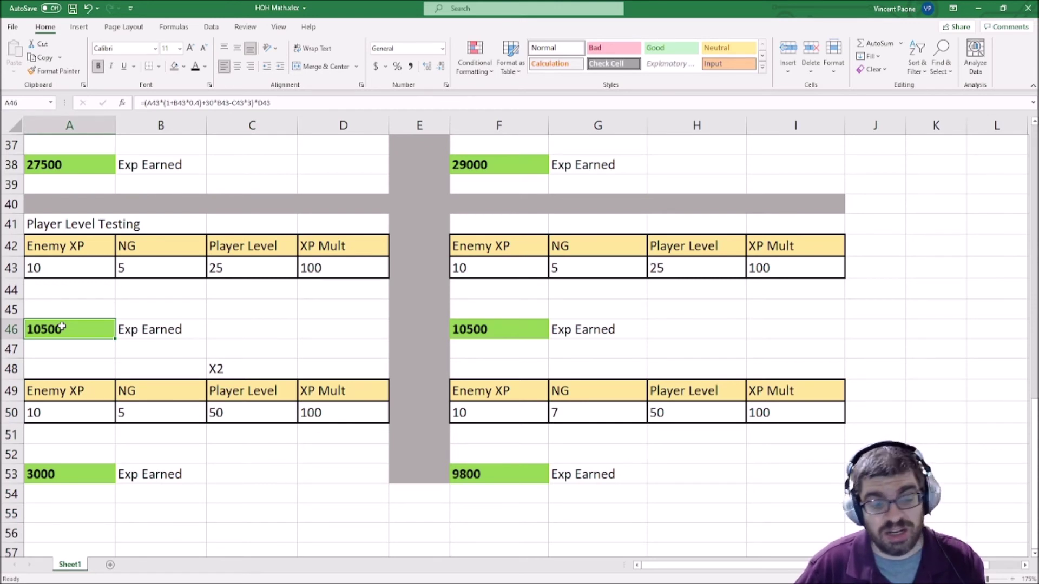
{"action": "left_click", "coordinate": [232, 263]}
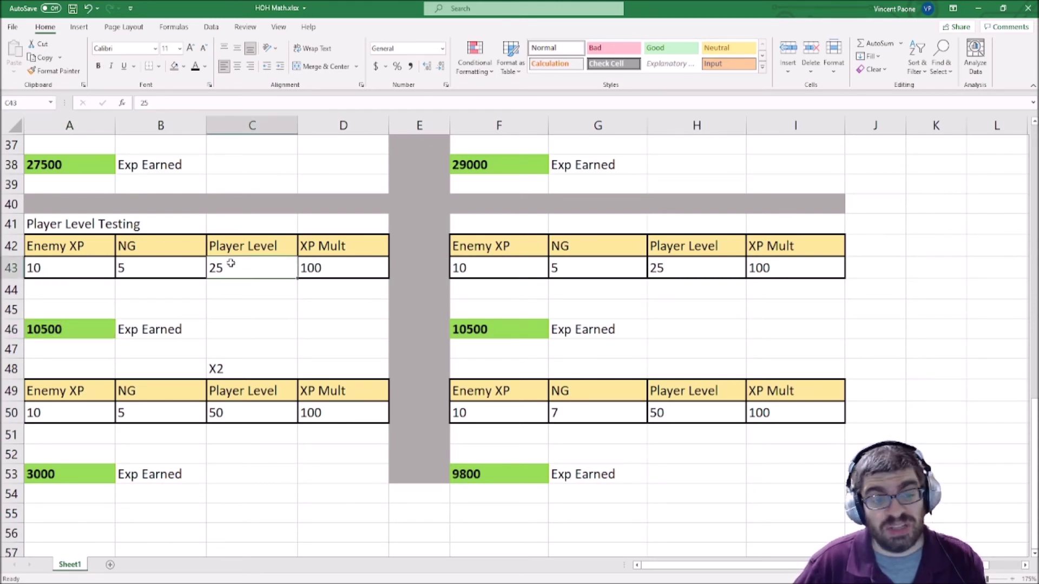
{"action": "left_click", "coordinate": [80, 326]}
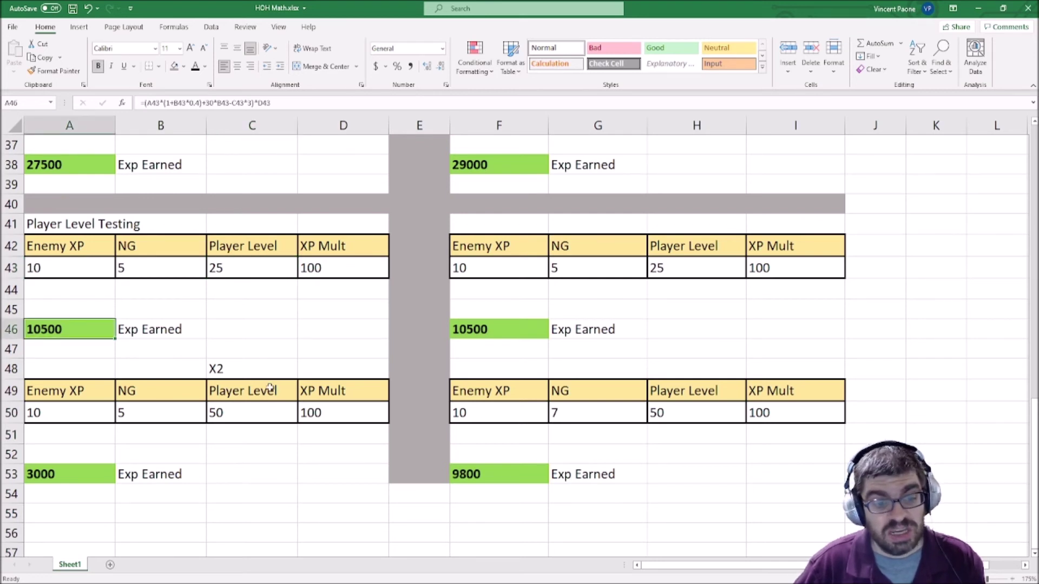
{"action": "left_click", "coordinate": [265, 406]}
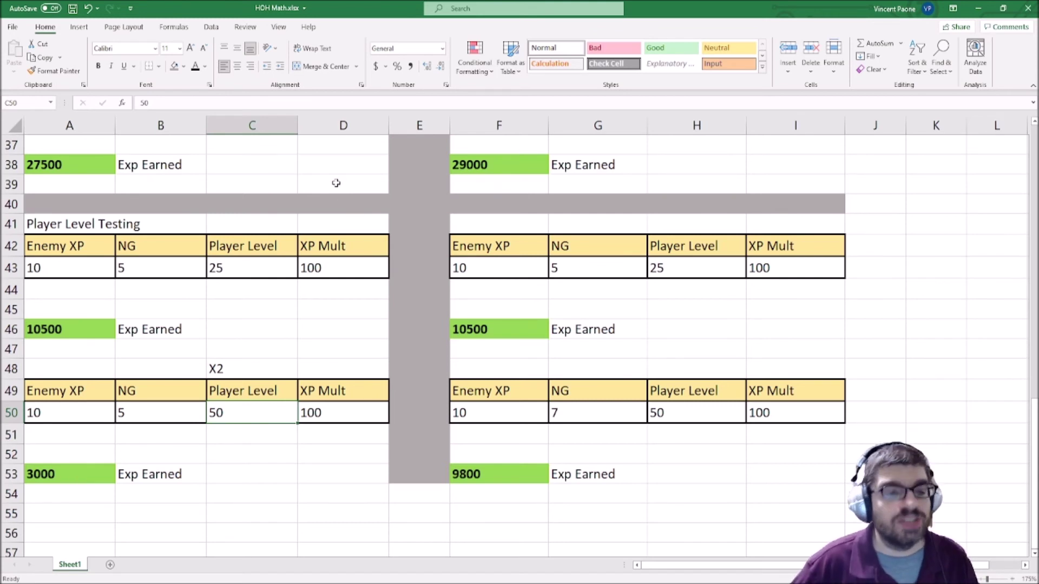
Review the doubled Player Level across C43, C48 and C50, and check the XP Mult in D43.
{"action": "left_click", "coordinate": [222, 266]}
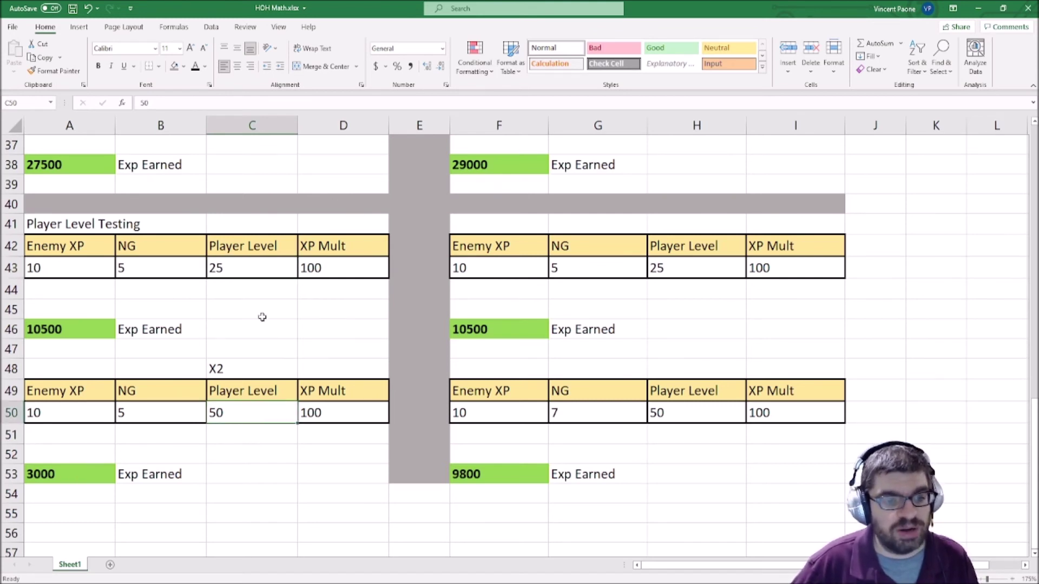
{"action": "left_click", "coordinate": [264, 368]}
{"action": "left_click", "coordinate": [265, 408]}
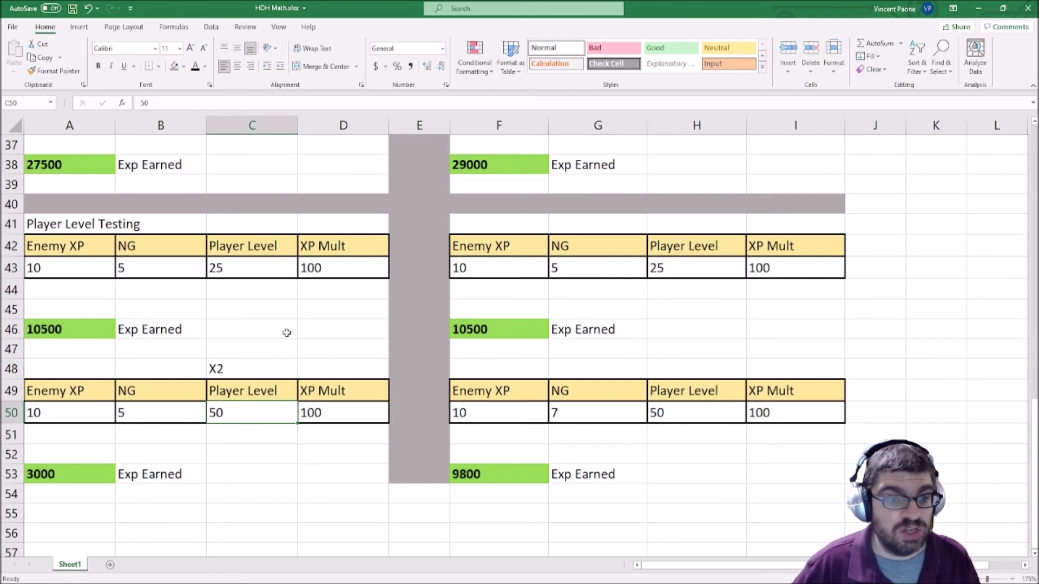
{"action": "left_click", "coordinate": [332, 270]}
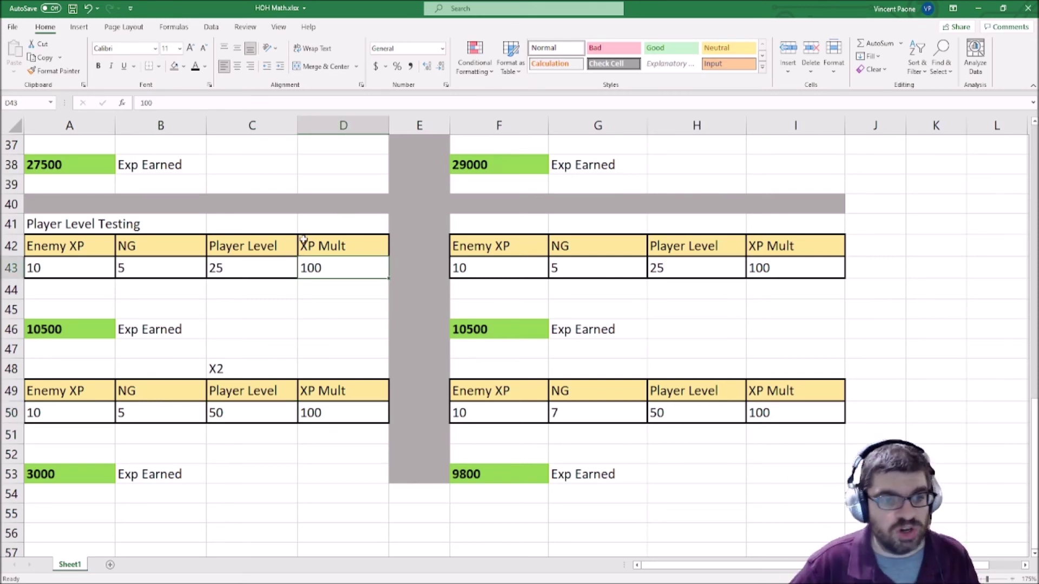
Try XP Mult values of 200 and 300 in D50 of the second Player Level test.
{"action": "left_click", "coordinate": [331, 411]}
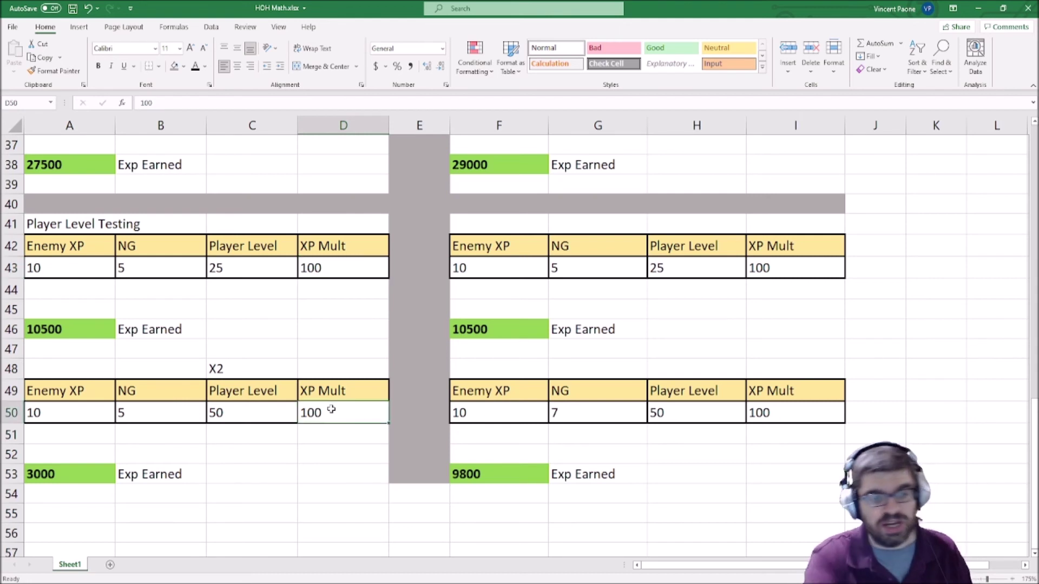
{"action": "type", "text": "200"}
{"action": "key", "text": "Return"}
{"action": "left_click", "coordinate": [331, 411]}
{"action": "type", "text": "300"}
{"action": "key", "text": "Return"}
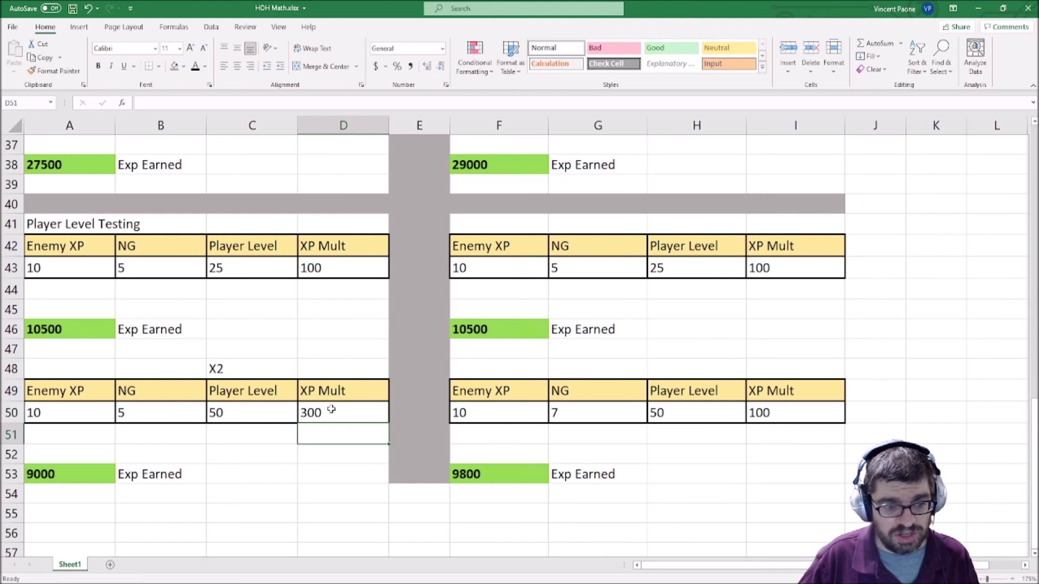
Try XP Mult values of 320 and 330 in D50 to approach the Exp Earned in A46.
{"action": "left_click", "coordinate": [331, 411]}
{"action": "type", "text": "320"}
{"action": "key", "text": "Return"}
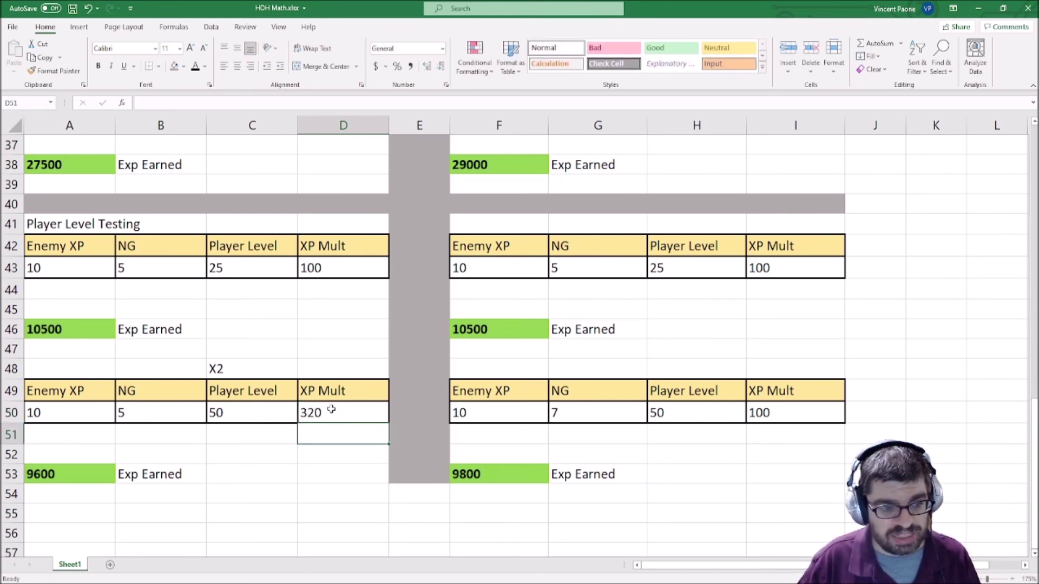
{"action": "left_click", "coordinate": [332, 411]}
{"action": "type", "text": "330"}
{"action": "key", "text": "Return"}
Set the XP Mult in D50 to 350 so that the Exp Earned in A53 matches A46.
{"action": "left_click", "coordinate": [331, 412]}
{"action": "type", "text": "350"}
{"action": "key", "text": "Return"}
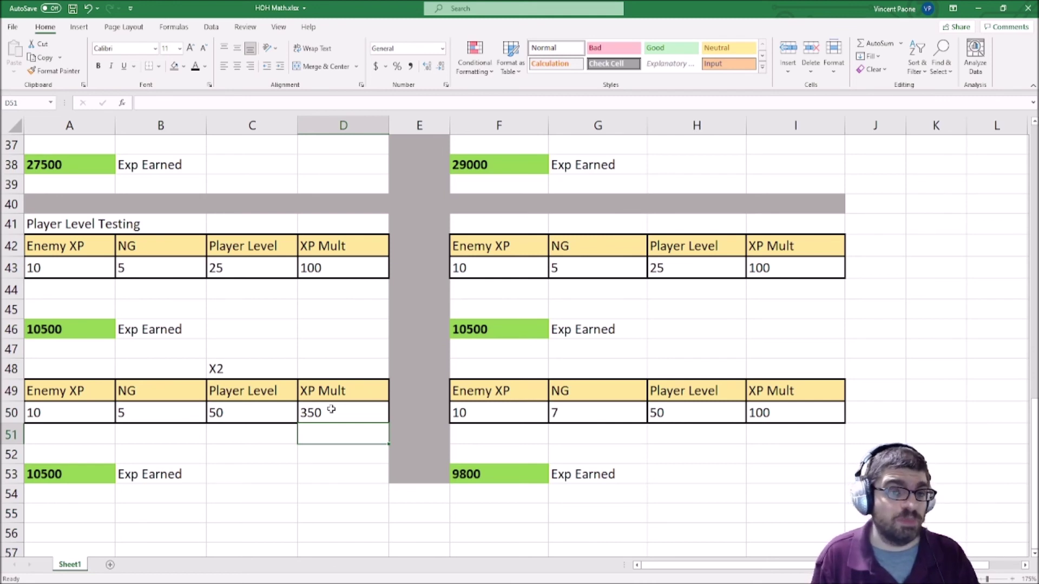
{"action": "left_click", "coordinate": [331, 410]}
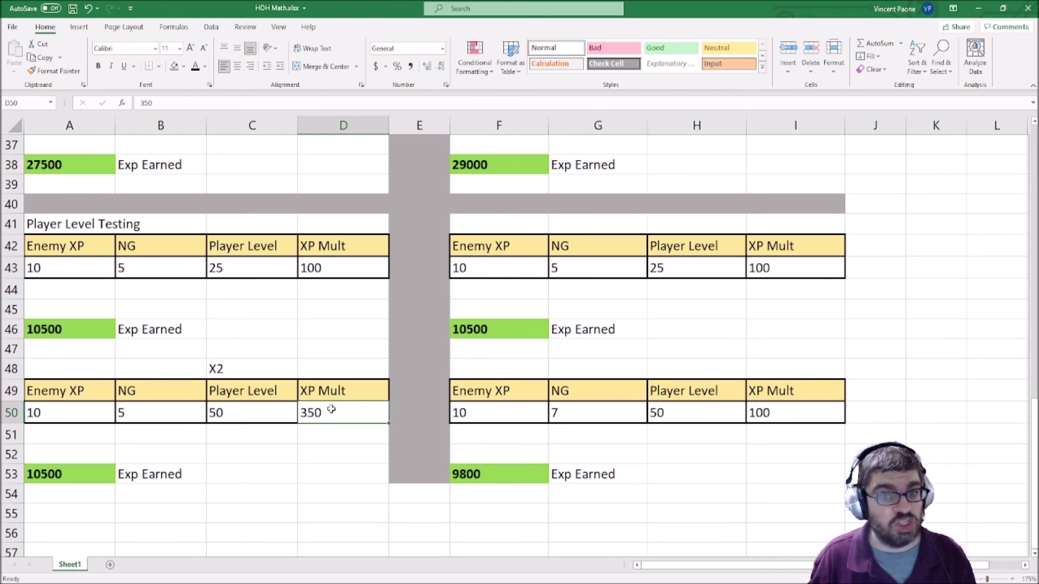
Review the earlier test tables, highlighting the NG Testing + XP Multiplier block F26:I38 and its XP Mult in I27:I28, and return to the experience equation.
{"action": "scroll", "coordinate": [331, 409], "scroll_direction": "up", "scroll_amount": 12}
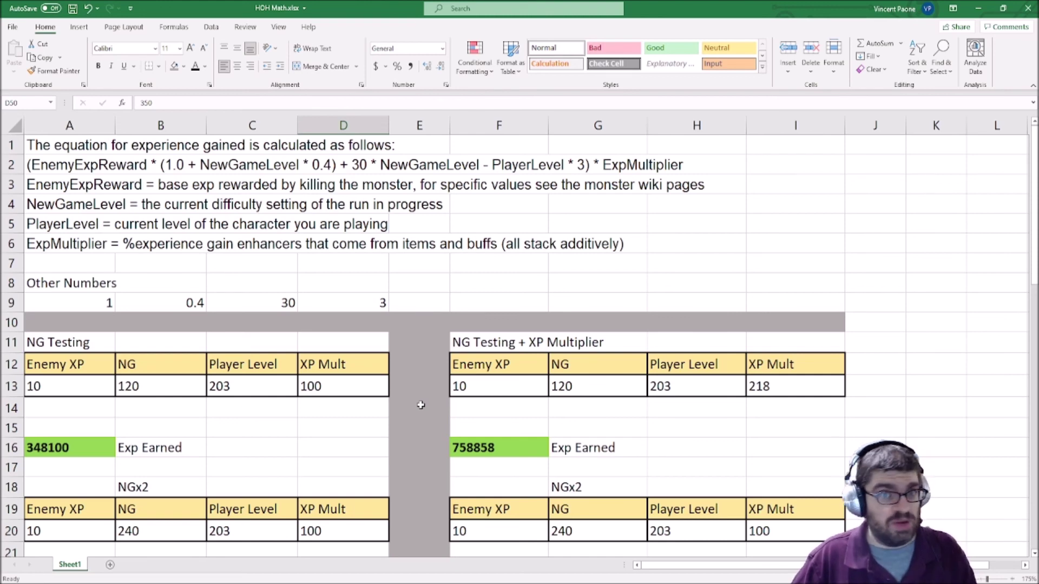
{"action": "scroll", "coordinate": [421, 405], "scroll_direction": "down", "scroll_amount": 4}
{"action": "scroll", "coordinate": [421, 405], "scroll_direction": "up", "scroll_amount": 1}
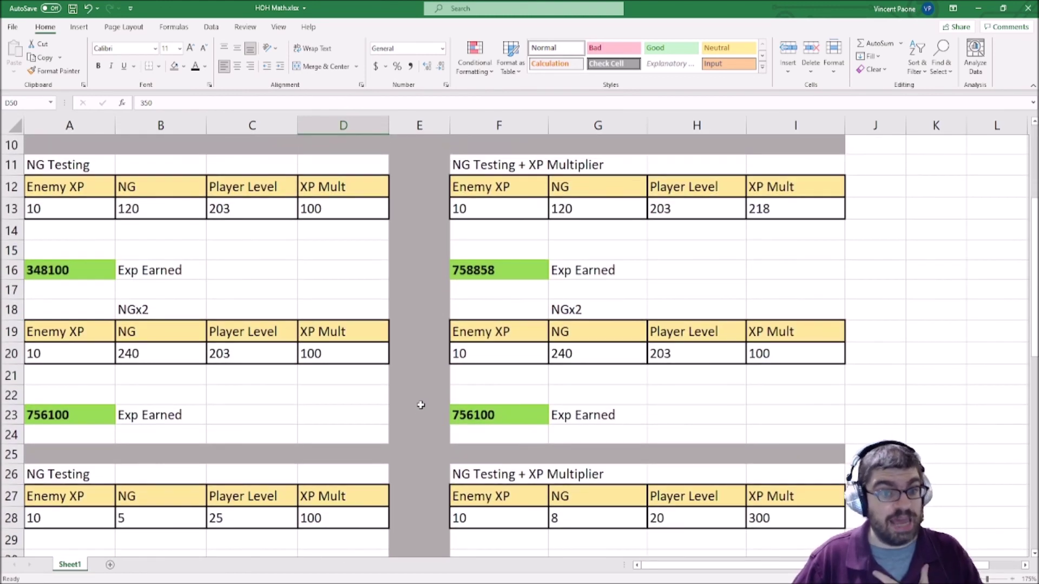
{"action": "scroll", "coordinate": [421, 405], "scroll_direction": "down", "scroll_amount": 4}
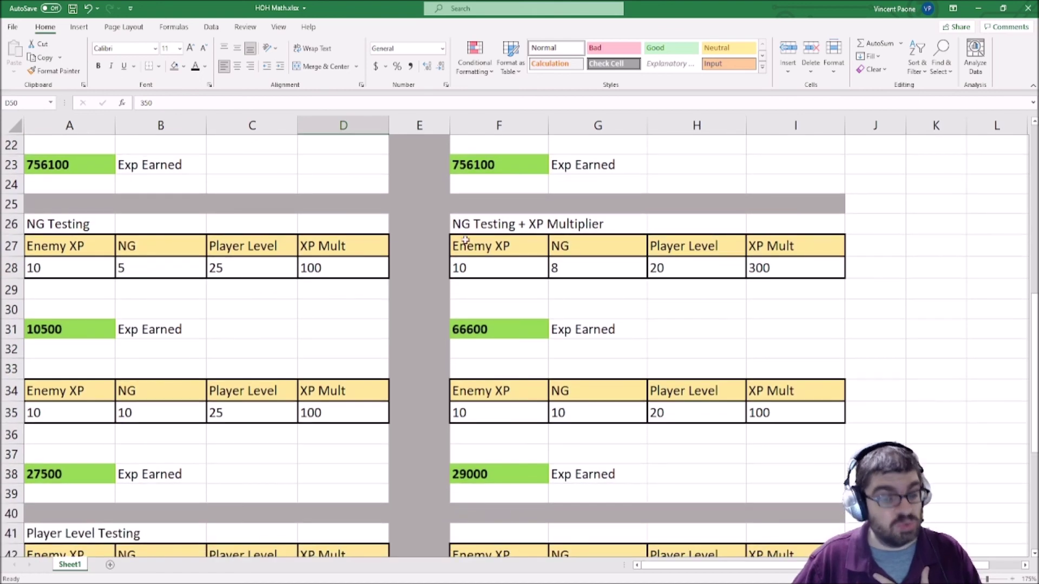
{"action": "left_click_drag", "start_coordinate": [467, 224], "coordinate": [816, 475]}
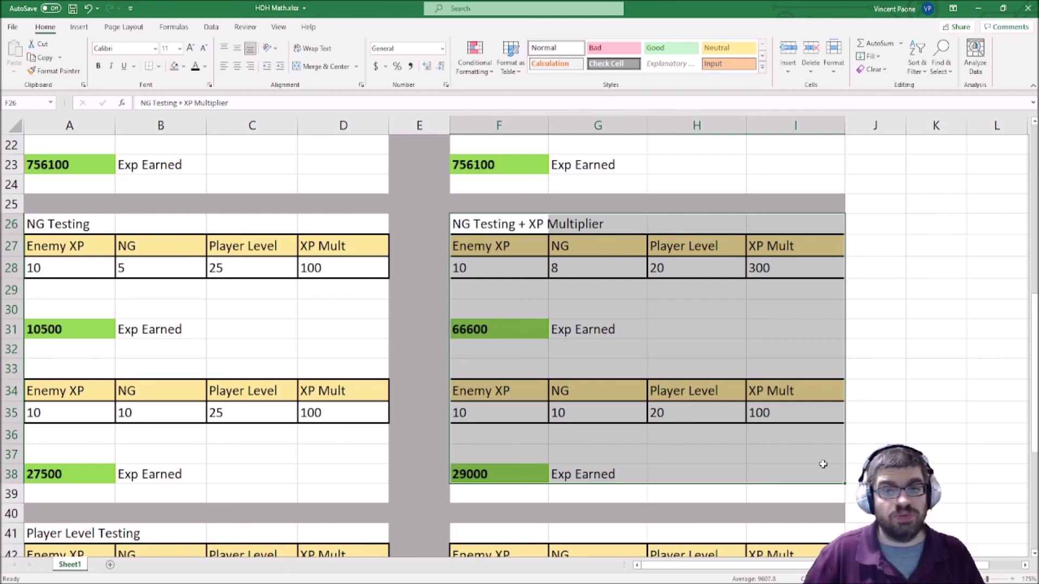
{"action": "left_click_drag", "start_coordinate": [792, 242], "coordinate": [791, 265]}
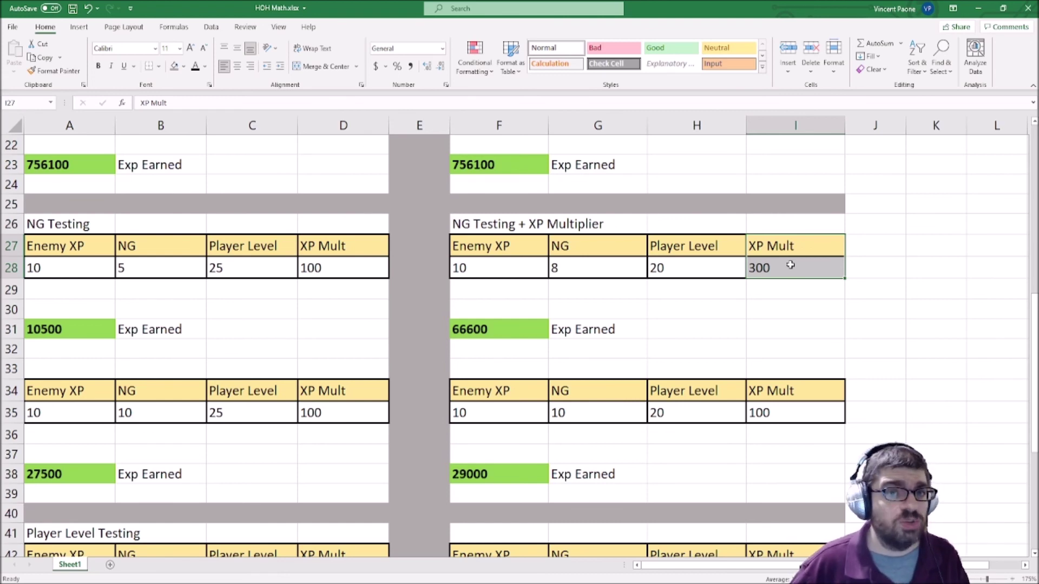
{"action": "scroll", "coordinate": [790, 265], "scroll_direction": "up", "scroll_amount": 7}
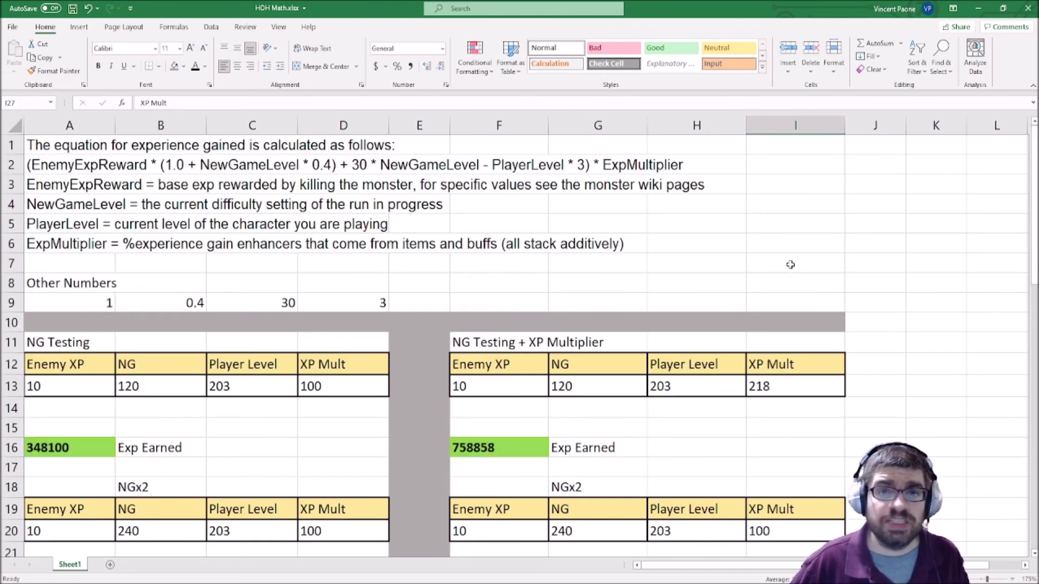